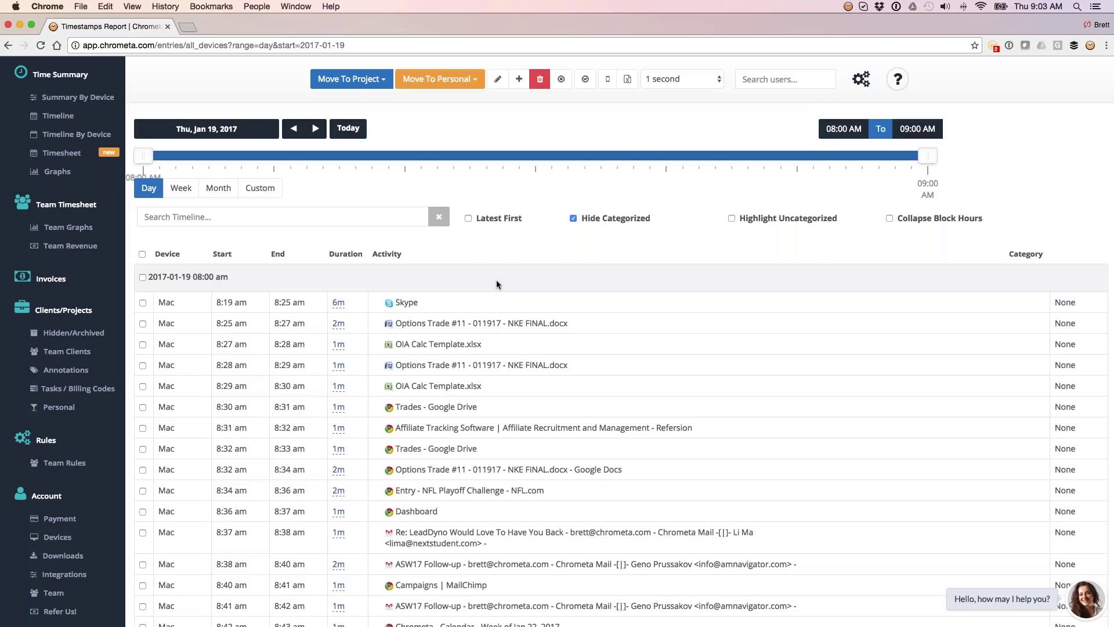
Step: Switch to the Summary By Device report and preview the Microsoft Office Excel group's entries
{"action": "left_click", "coordinate": [89, 107]}
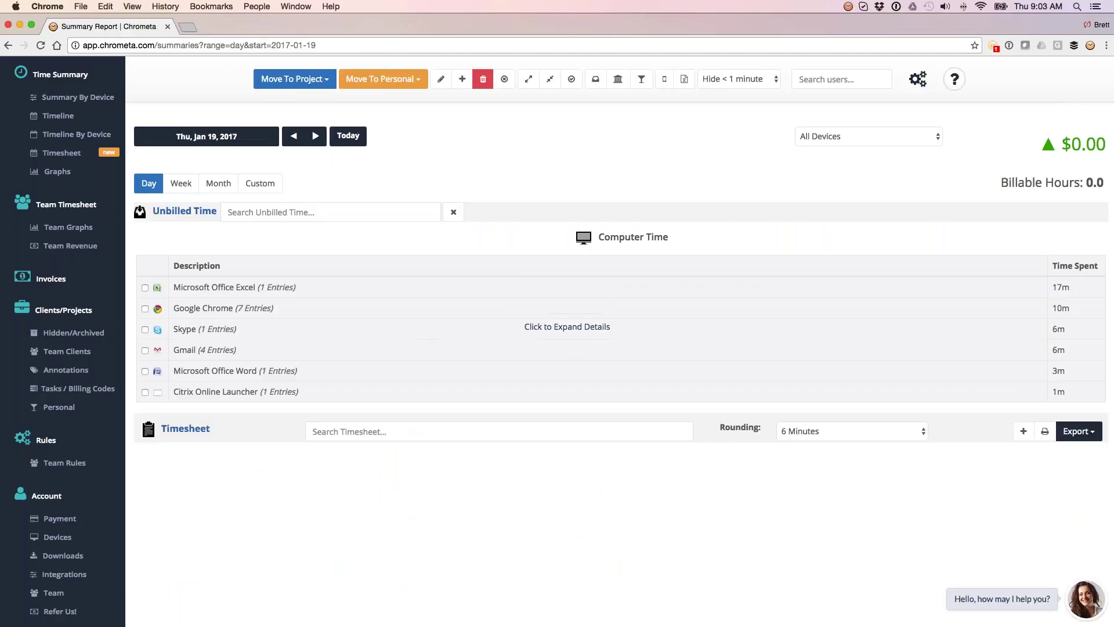
{"action": "left_click", "coordinate": [562, 286]}
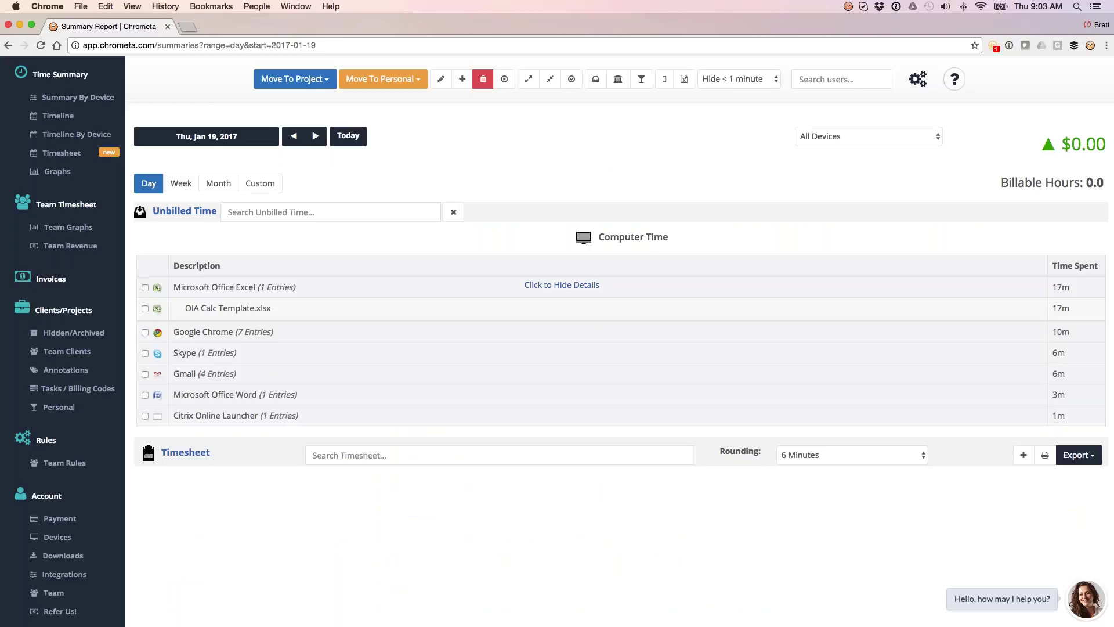
{"action": "mouse_move", "coordinate": [277, 316]}
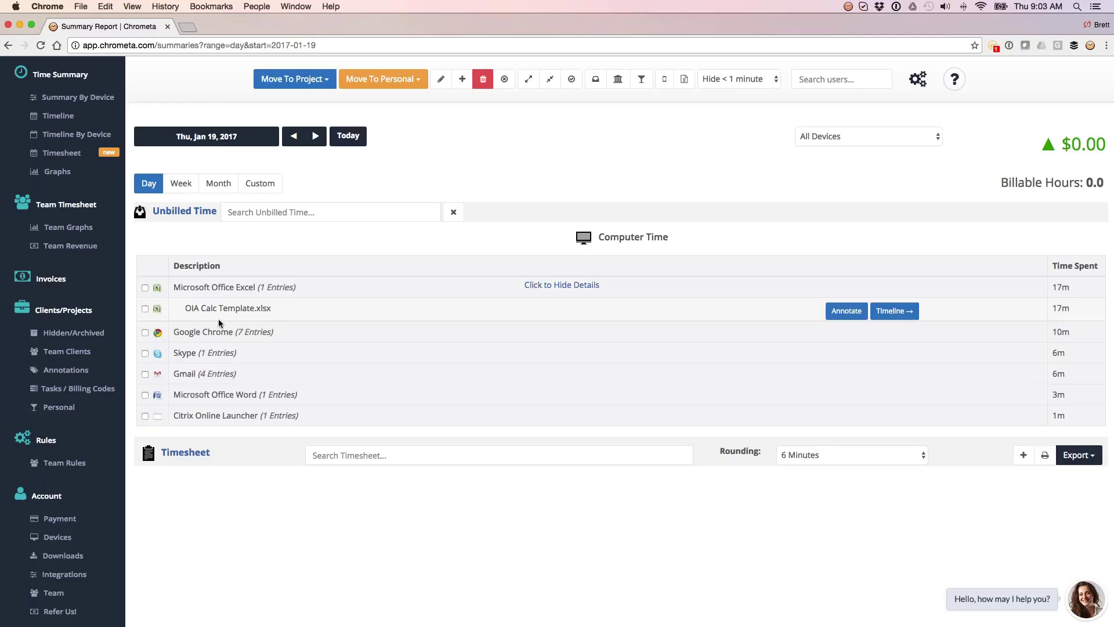
{"action": "left_click", "coordinate": [561, 289]}
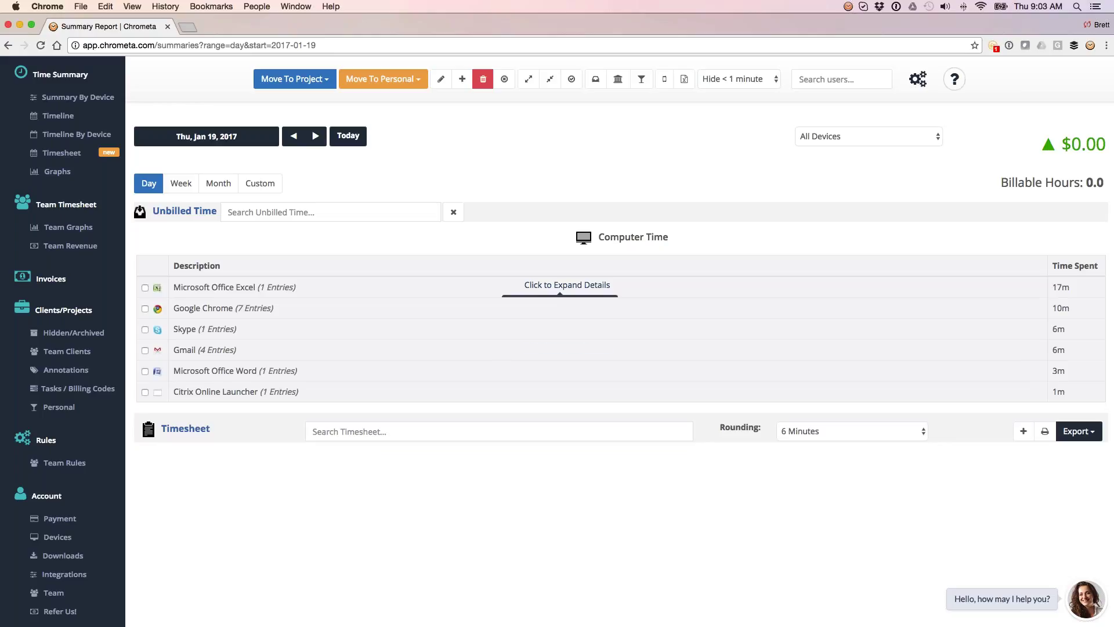
Step: Preview the Gmail group's emails, then expand the Word group to its 3m document entry
{"action": "left_click", "coordinate": [504, 357]}
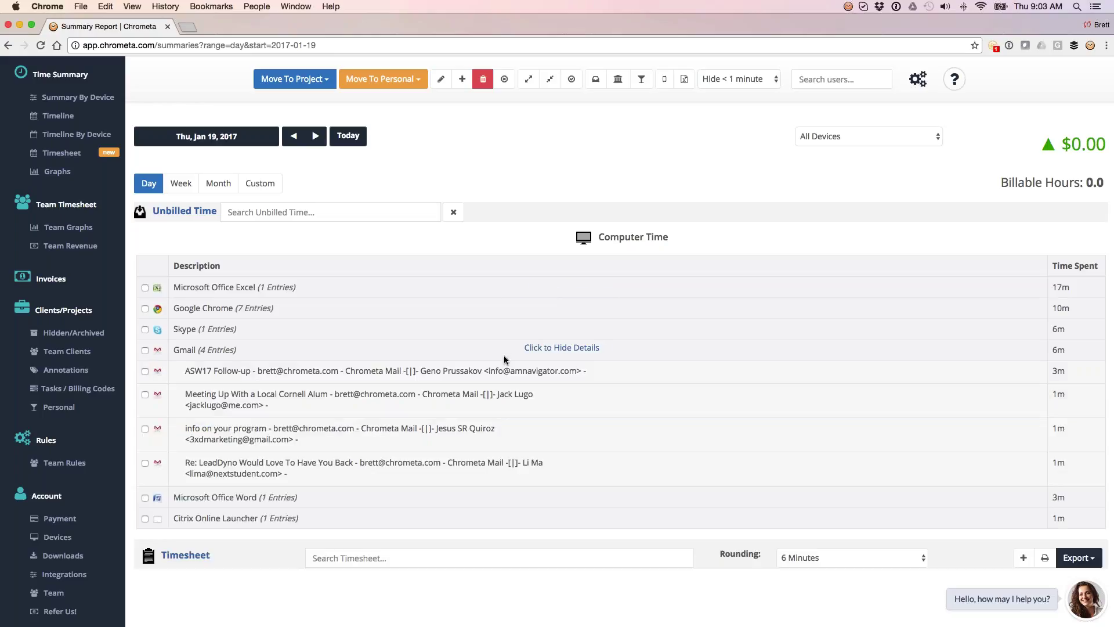
{"action": "mouse_move", "coordinate": [504, 372]}
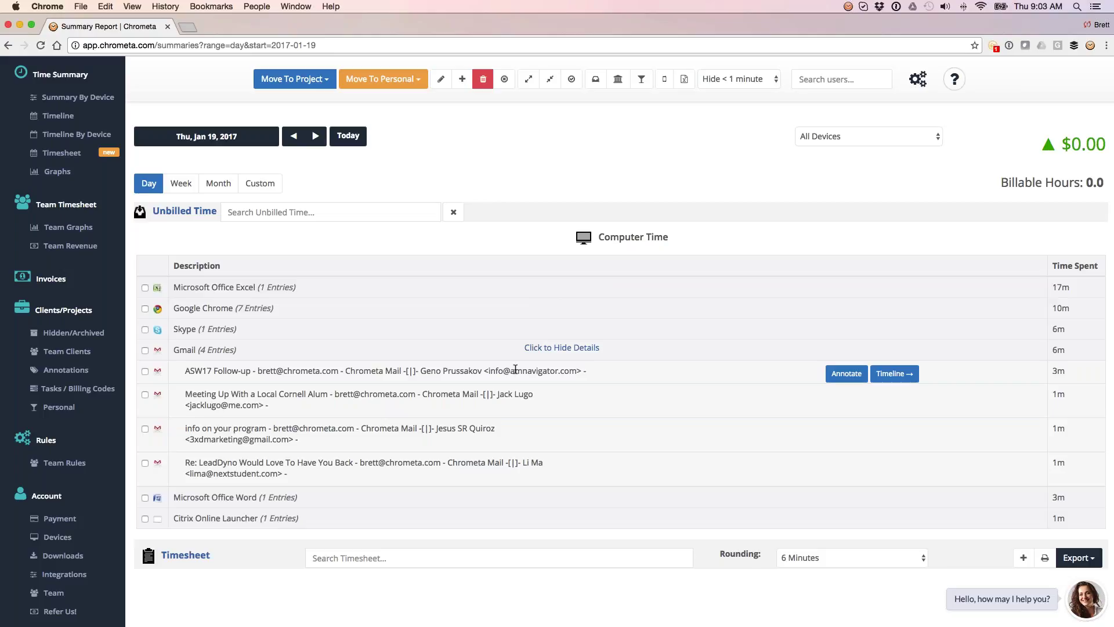
{"action": "mouse_move", "coordinate": [532, 430]}
{"action": "left_click", "coordinate": [561, 348]}
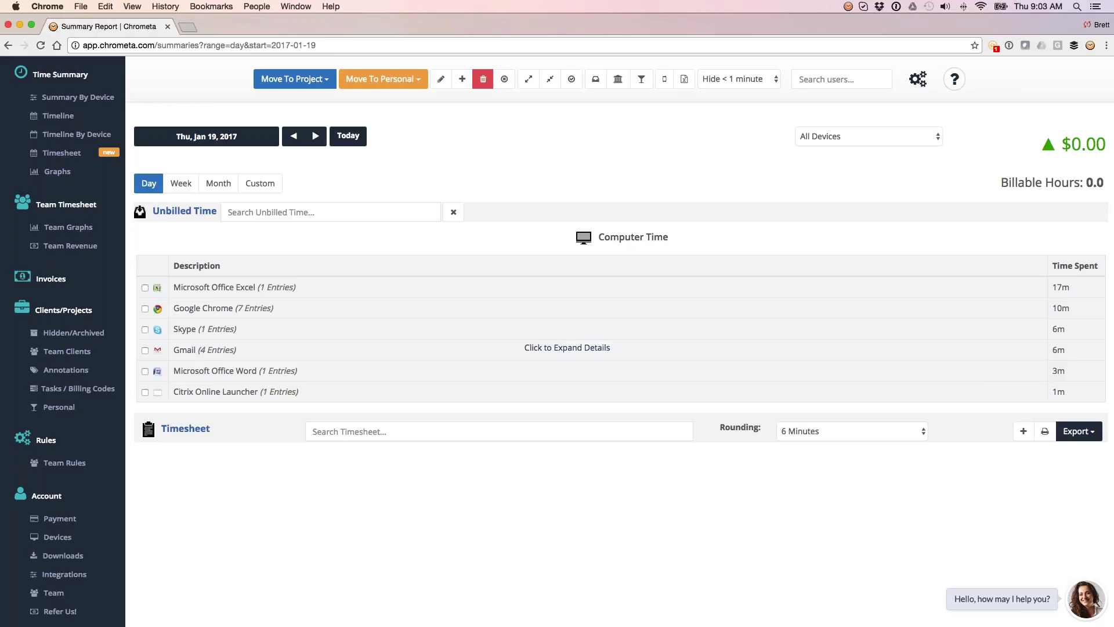
{"action": "left_click", "coordinate": [558, 372]}
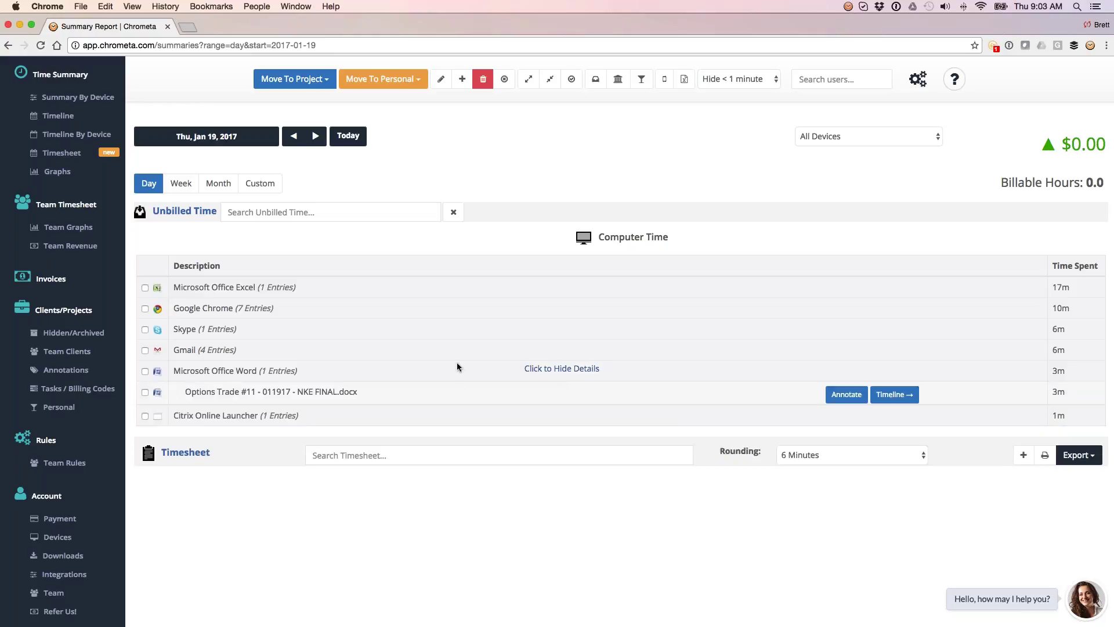
Step: Expand the Excel group and tick the 17m OIA Calc Template.xlsx entry for project filing
{"action": "left_click", "coordinate": [490, 288]}
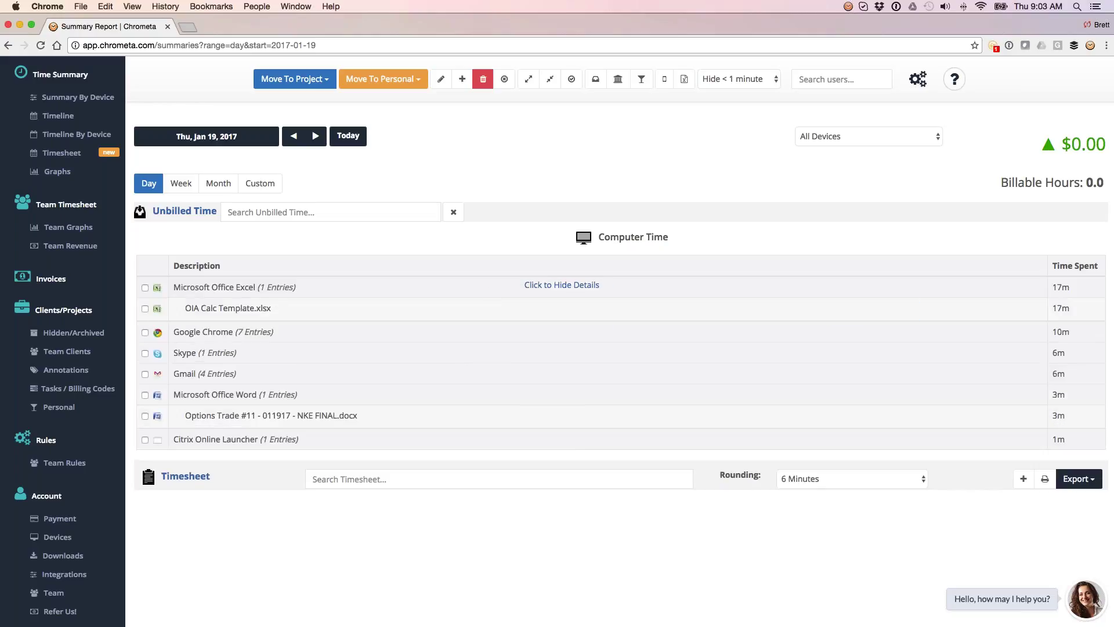
{"action": "left_click", "coordinate": [146, 308]}
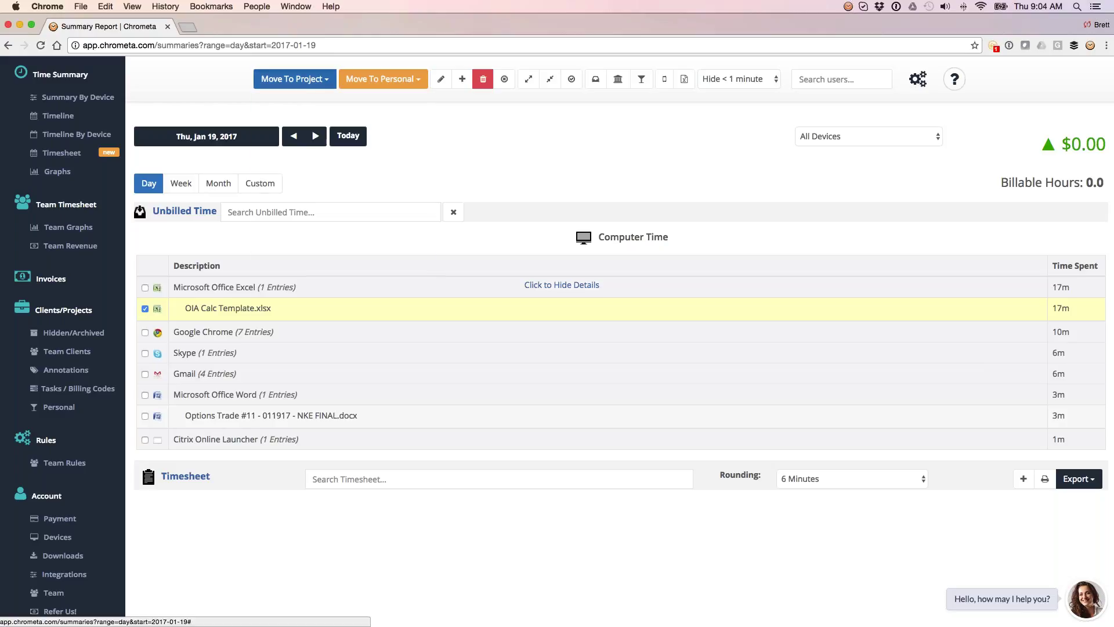
{"action": "left_click", "coordinate": [294, 79]}
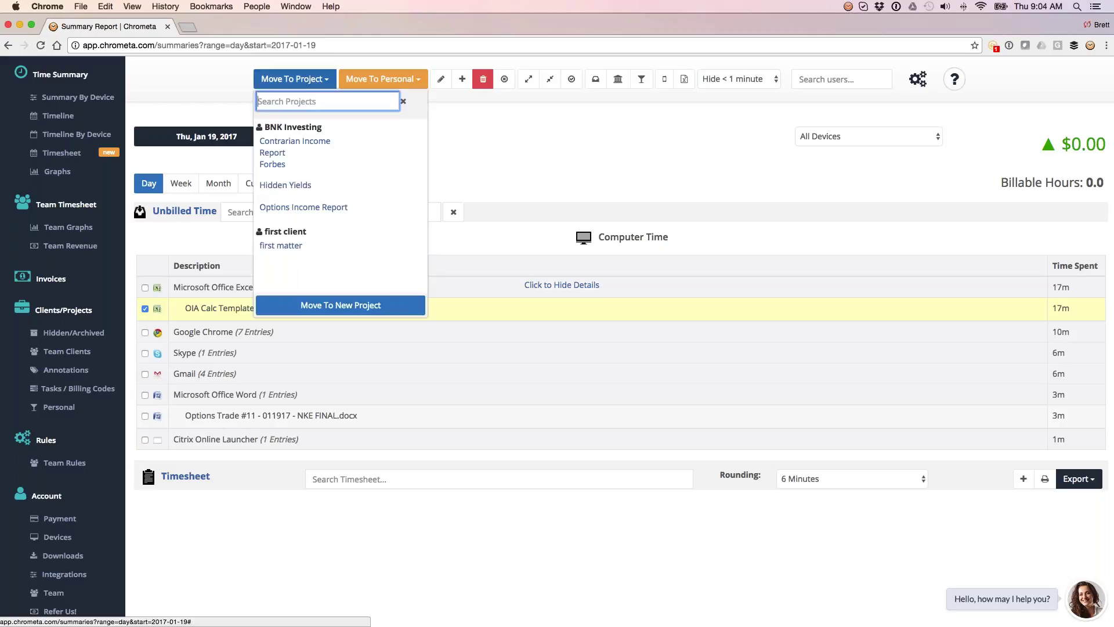
Step: File the entry under Options Income Report with the saved note 'Research and doc preparation for K Dub'
{"action": "mouse_move", "coordinate": [310, 212]}
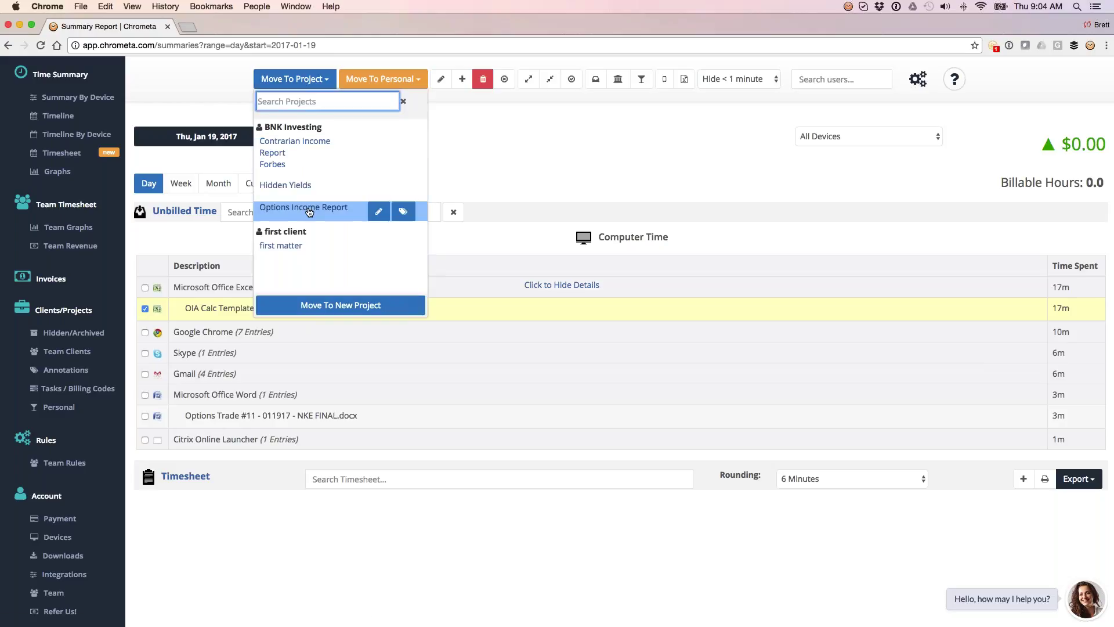
{"action": "left_click", "coordinate": [378, 212]}
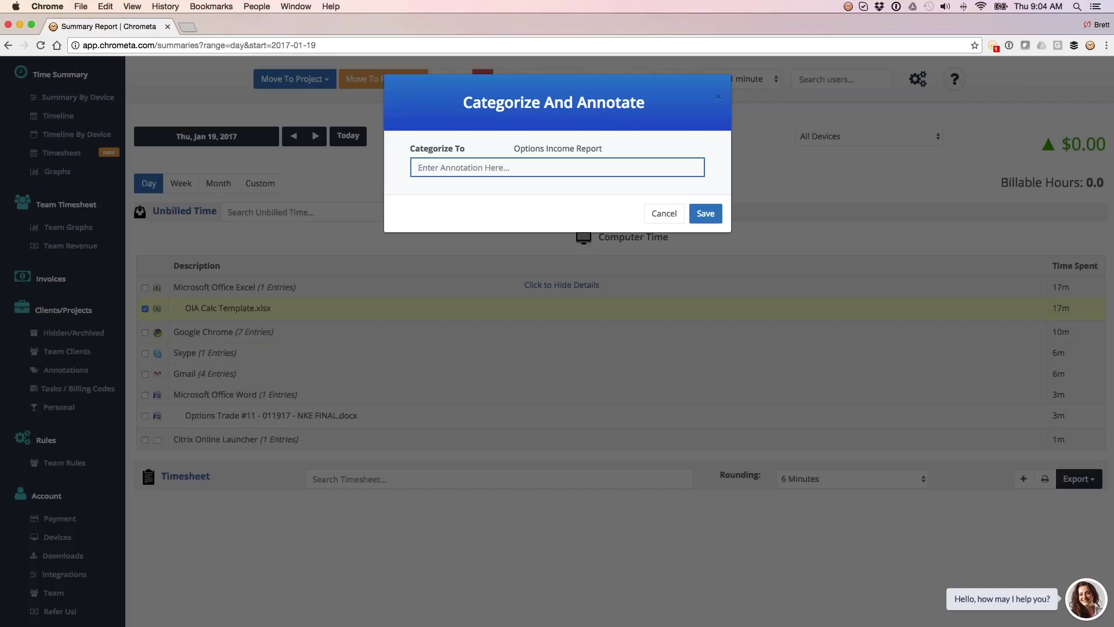
{"action": "type", "text": "a"}
{"action": "key", "text": "BackSpace"}
{"action": "type", "text": "a"}
{"action": "key", "text": "BackSpace"}
{"action": "type", "text": "p"}
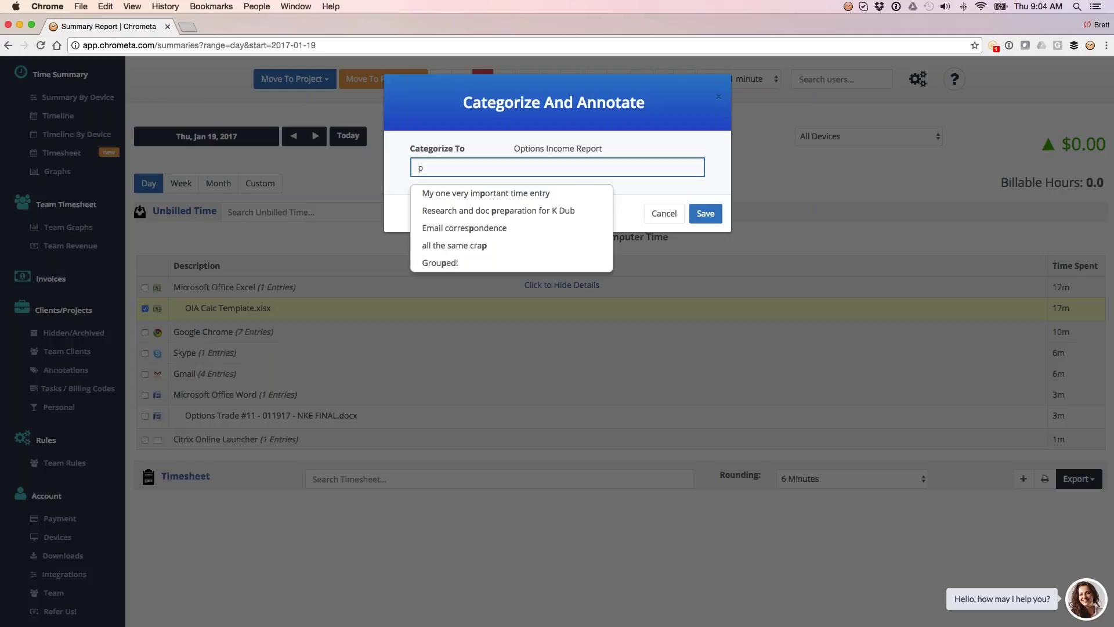
{"action": "key", "text": "Down"}
{"action": "key", "text": "Down"}
{"action": "key", "text": "Return"}
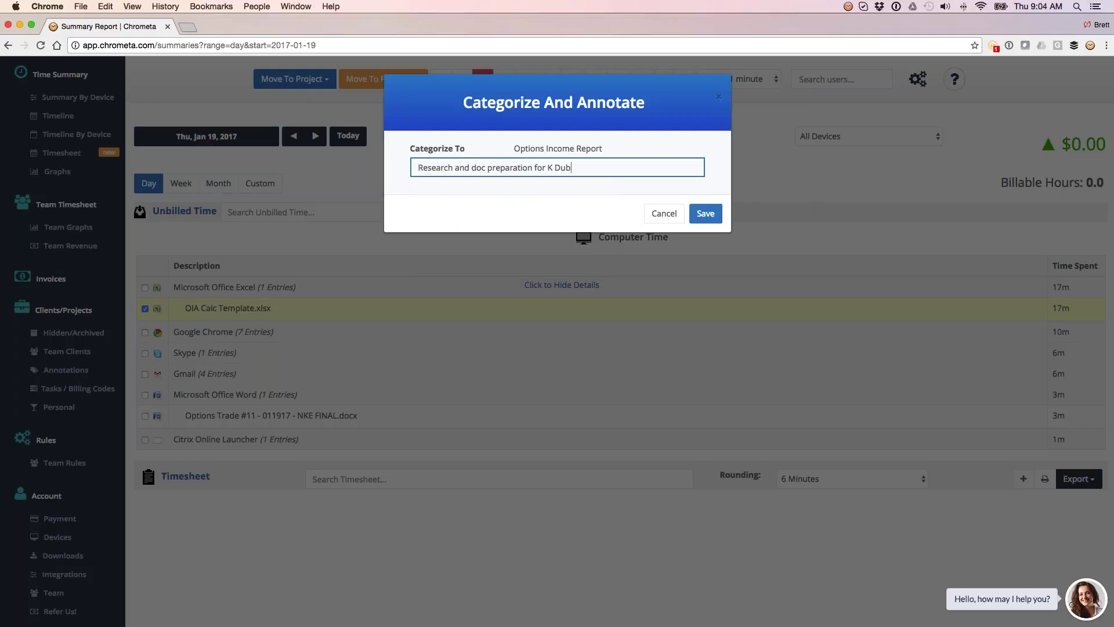
{"action": "left_click", "coordinate": [705, 213]}
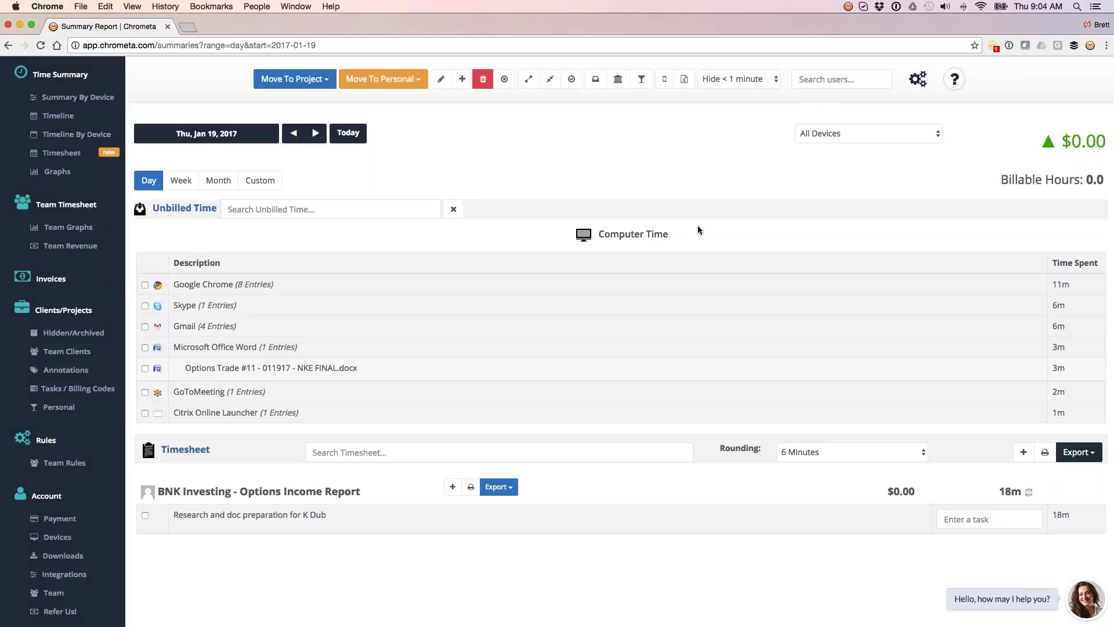
Step: Expand the Options Income Report timesheet entry and keep rounding at 6 Minutes
{"action": "left_click", "coordinate": [569, 514]}
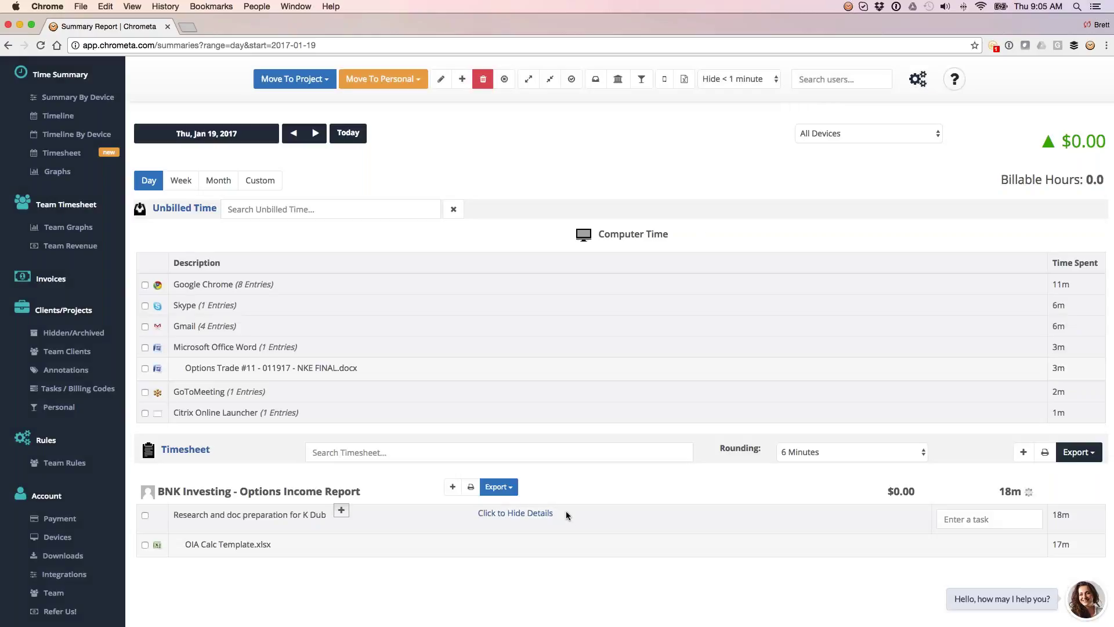
{"action": "left_click", "coordinate": [796, 453]}
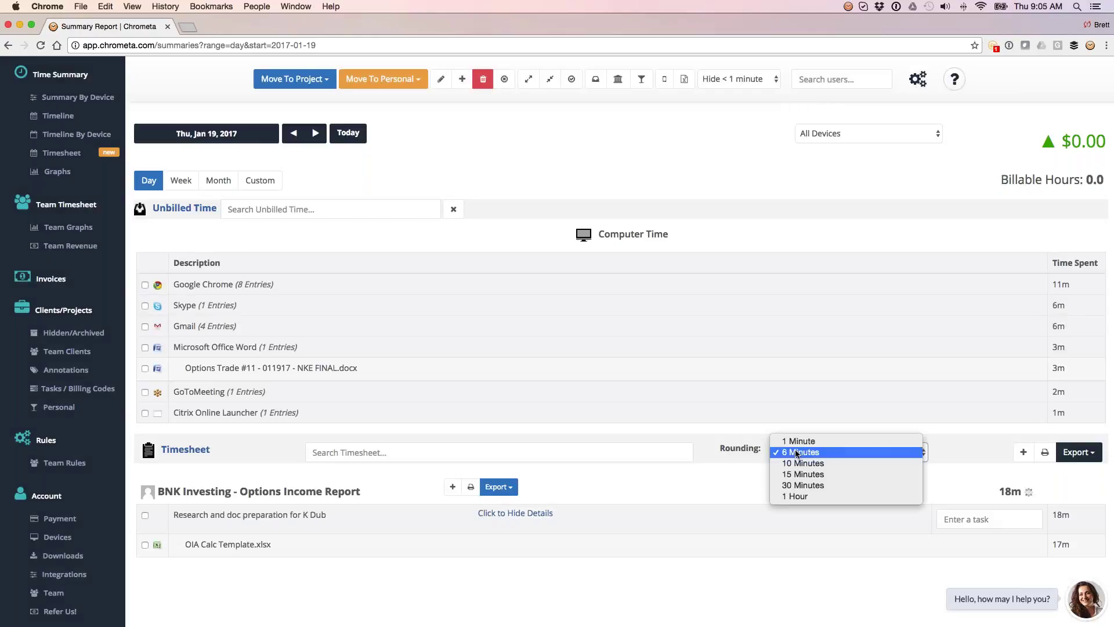
{"action": "left_click", "coordinate": [796, 453]}
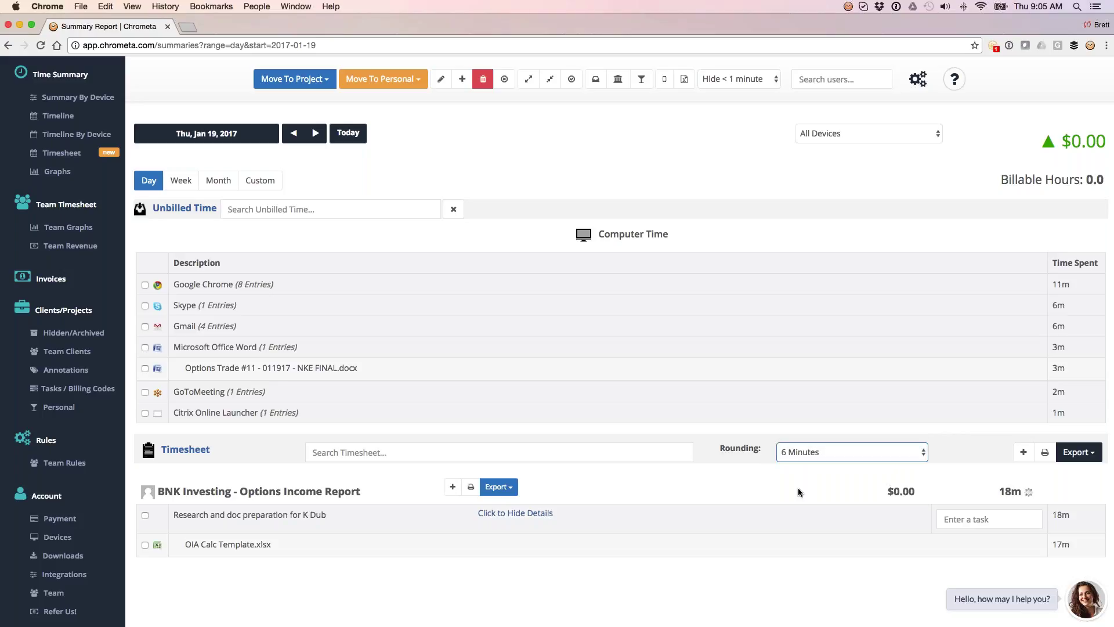
Step: Expand the Gmail group to its four emails and tick the 3m ASW17 Follow-up email
{"action": "mouse_move", "coordinate": [458, 541]}
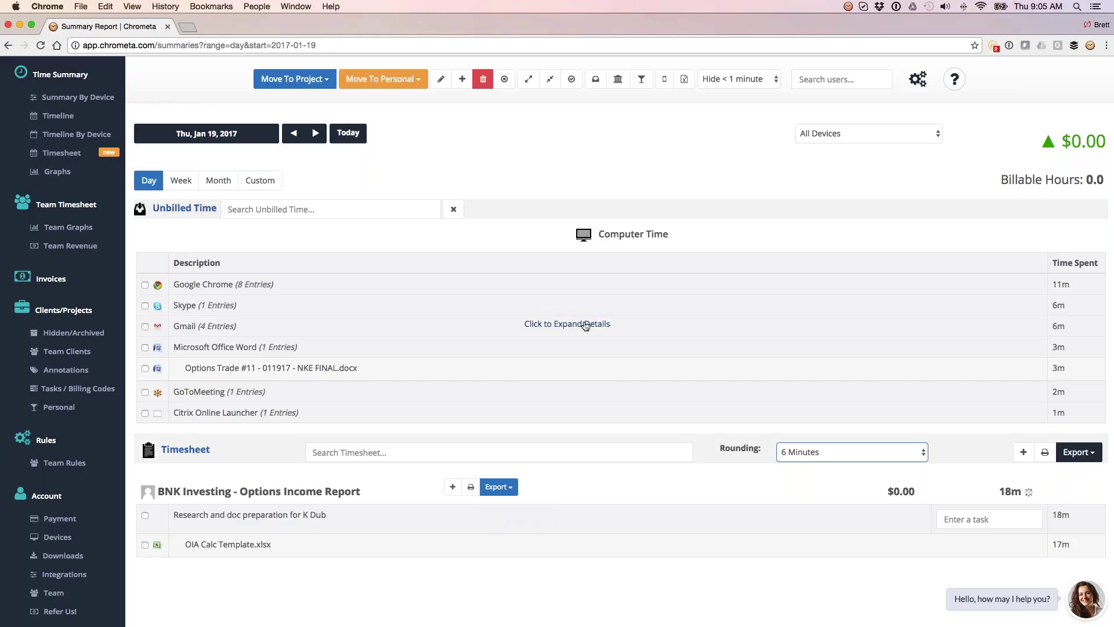
{"action": "left_click", "coordinate": [584, 326]}
{"action": "mouse_move", "coordinate": [585, 347]}
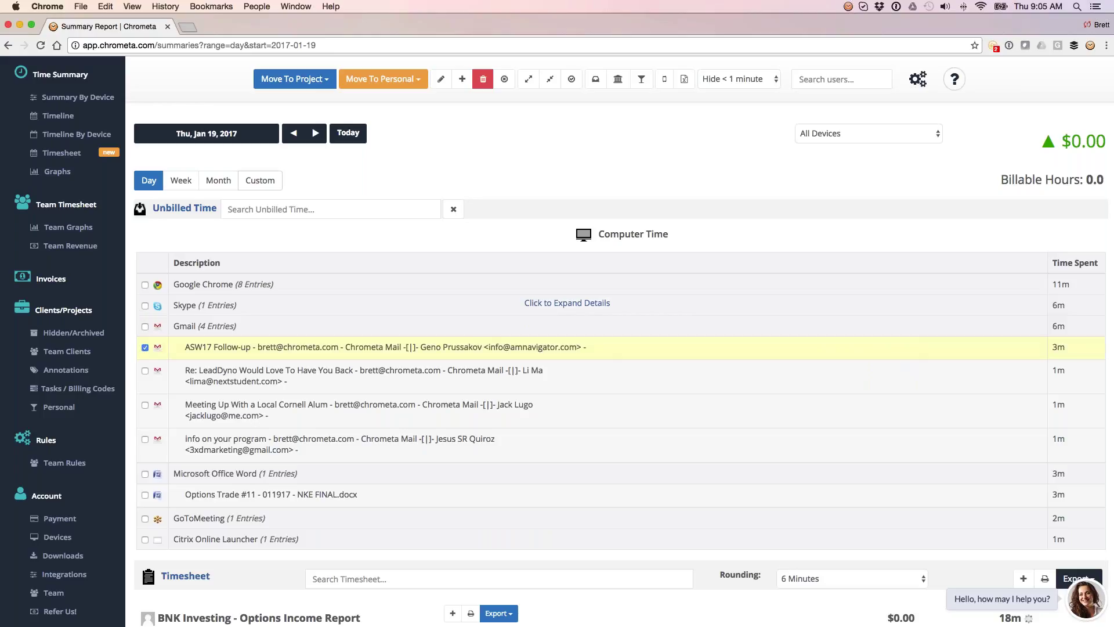
Step: Start a Hidden Yields rule for the email, trimming its keyword down to the sender's e-mail address
{"action": "left_click", "coordinate": [293, 78]}
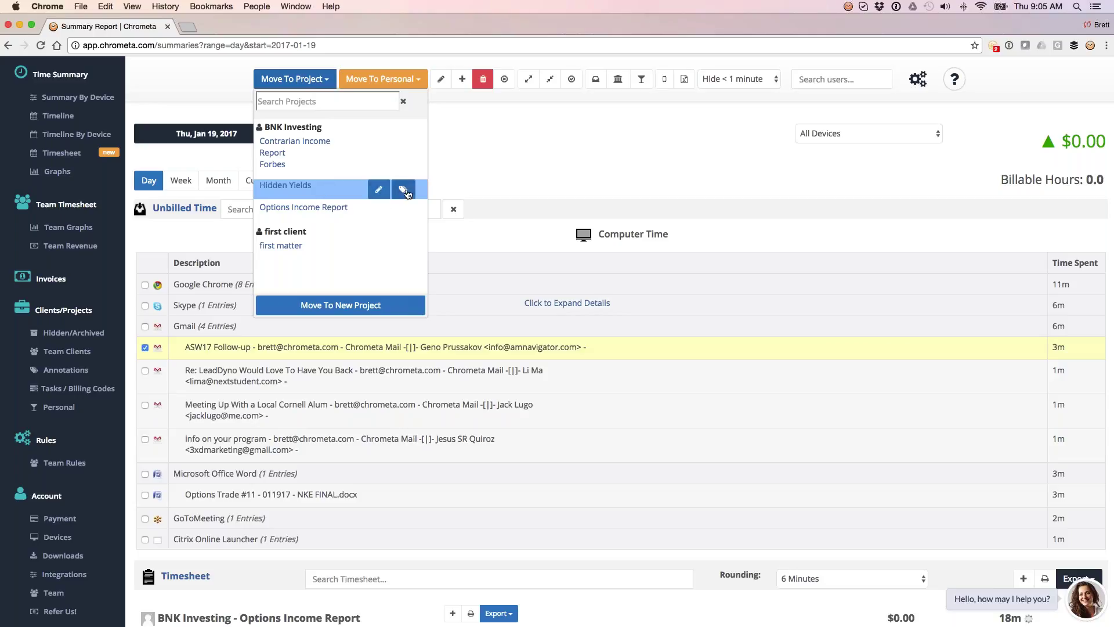
{"action": "left_click", "coordinate": [405, 191]}
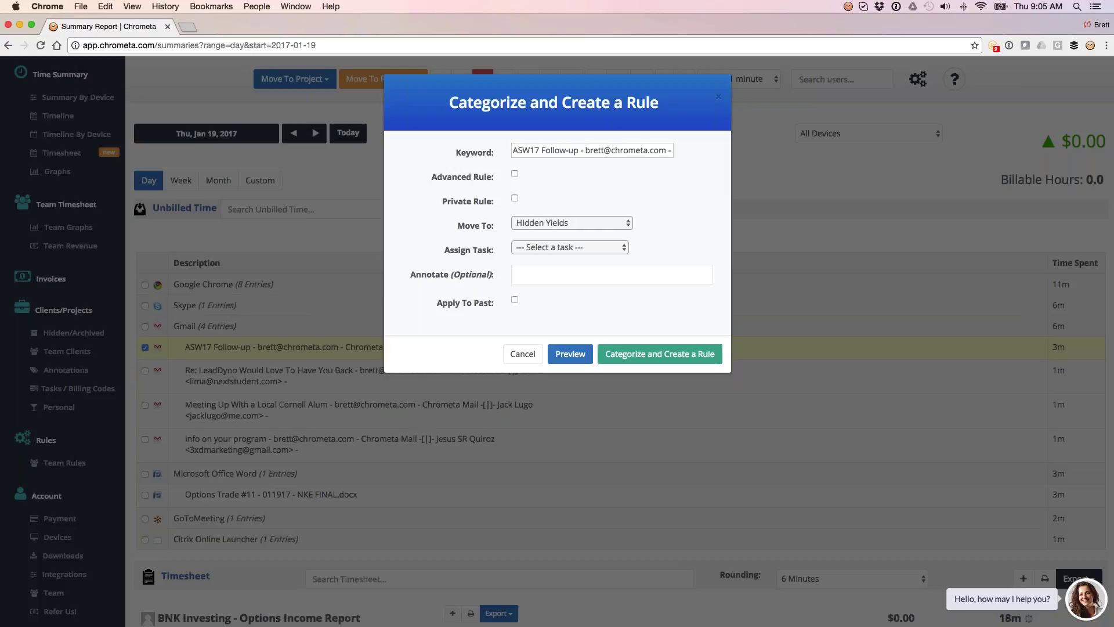
{"action": "left_click", "coordinate": [654, 150]}
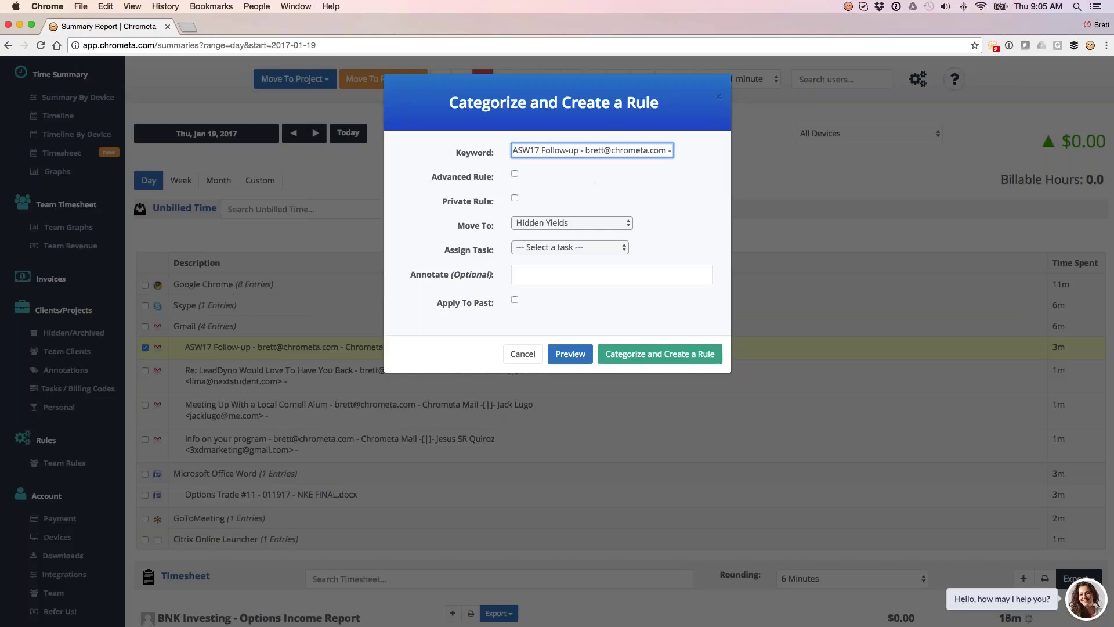
{"action": "left_click_drag", "start_coordinate": [654, 151], "coordinate": [478, 137]}
{"action": "key", "text": "super+Right"}
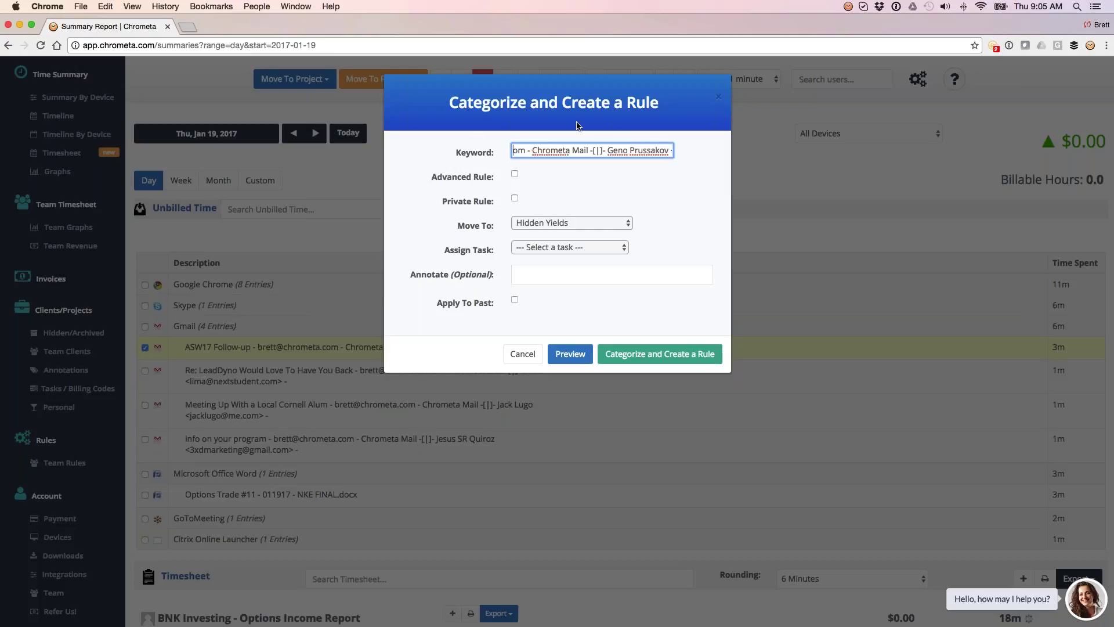
{"action": "left_click_drag", "start_coordinate": [607, 150], "coordinate": [513, 151]}
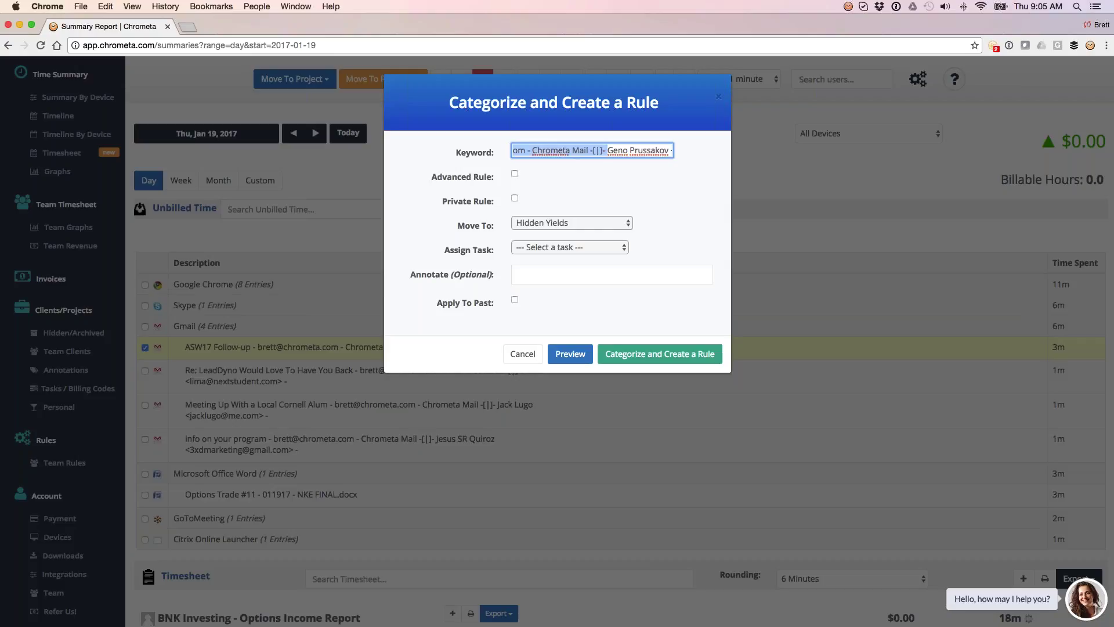
{"action": "key", "text": "BackSpace"}
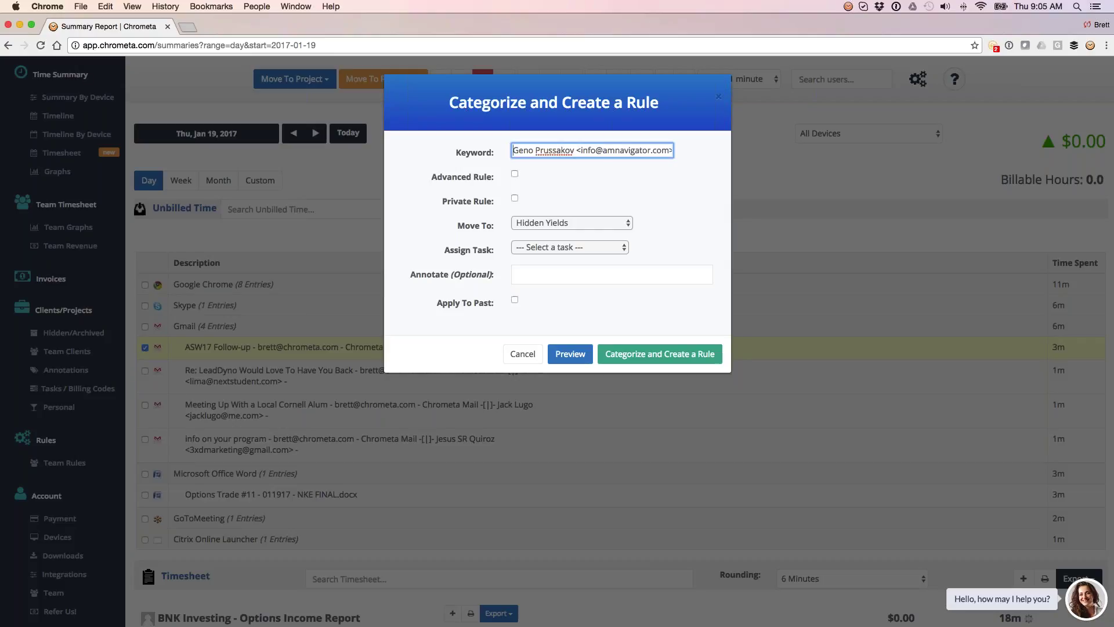
{"action": "left_click_drag", "start_coordinate": [583, 153], "coordinate": [454, 95]}
{"action": "key", "text": "BackSpace"}
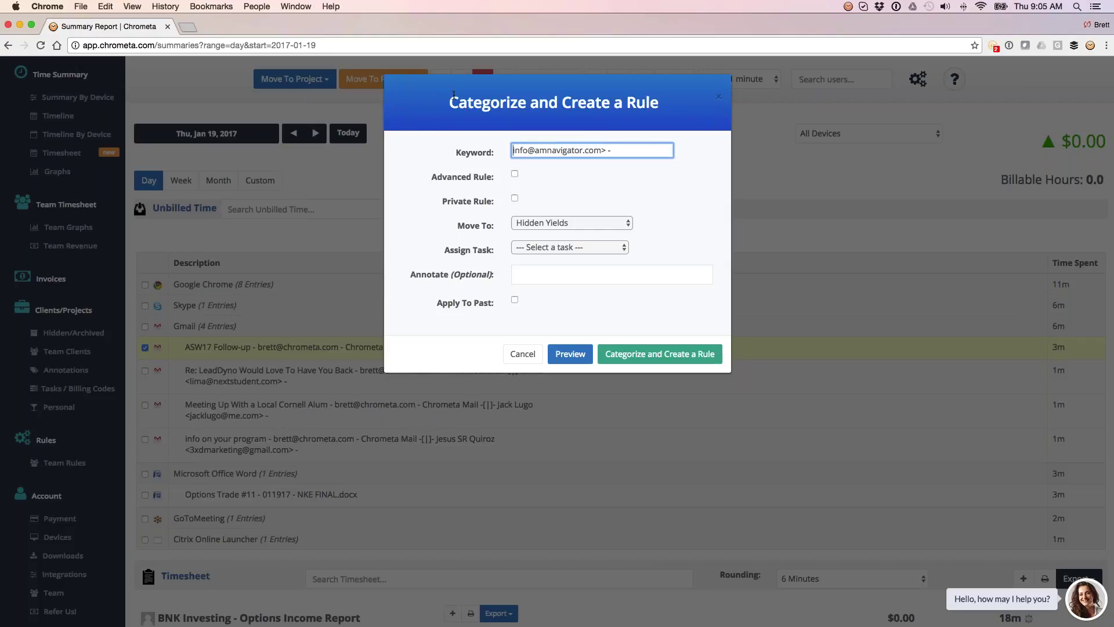
{"action": "left_click", "coordinate": [623, 155]}
{"action": "key", "text": "BackSpace"}
{"action": "key", "text": "BackSpace"}
{"action": "key", "text": "BackSpace"}
{"action": "key", "text": "Tab"}
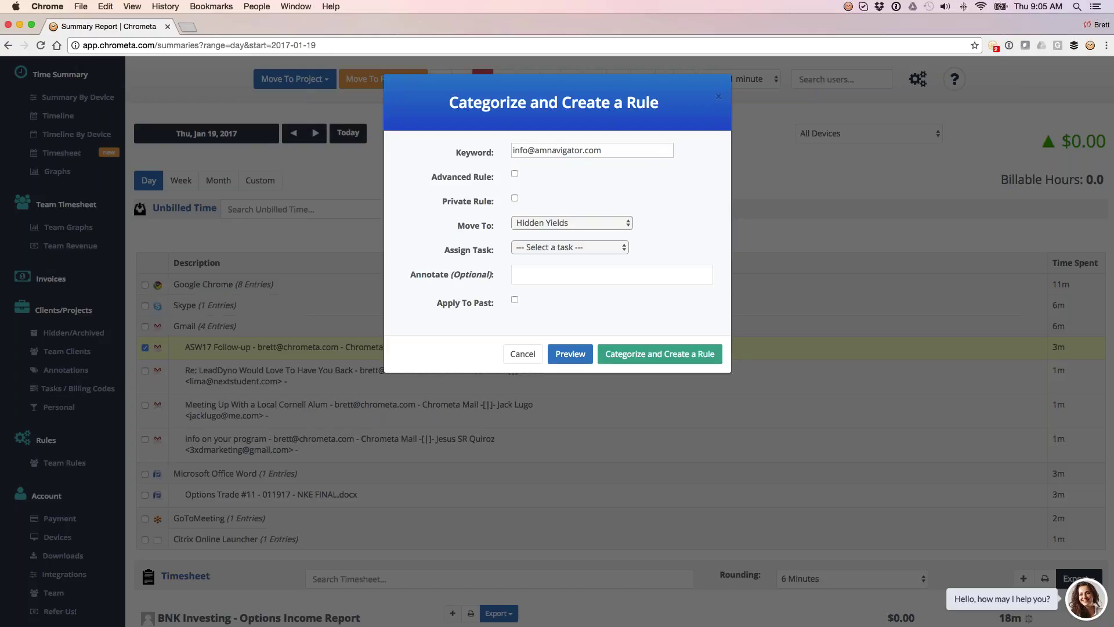
Step: Keep Hidden Yields as destination, apply the rule to past entries, and preview its matches
{"action": "left_click", "coordinate": [540, 227]}
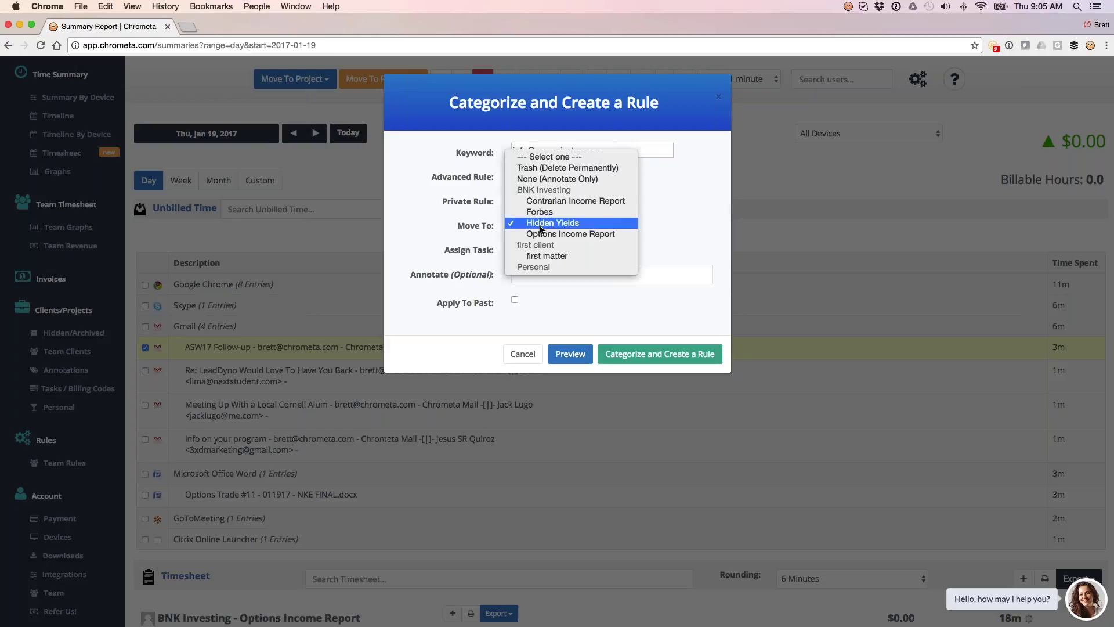
{"action": "left_click", "coordinate": [540, 226]}
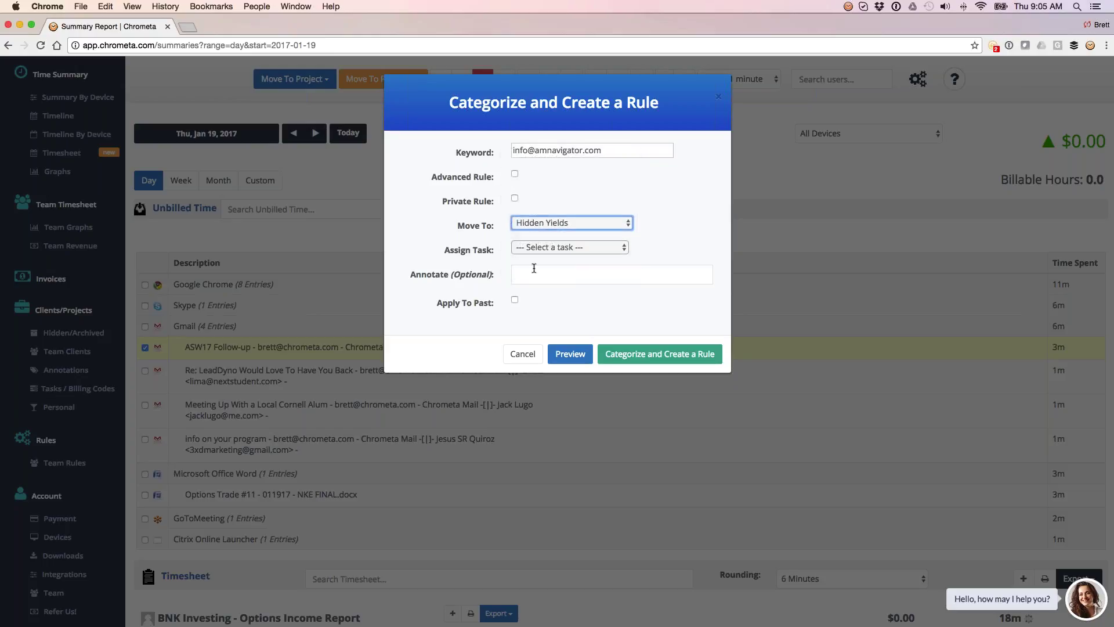
{"action": "left_click", "coordinate": [515, 303]}
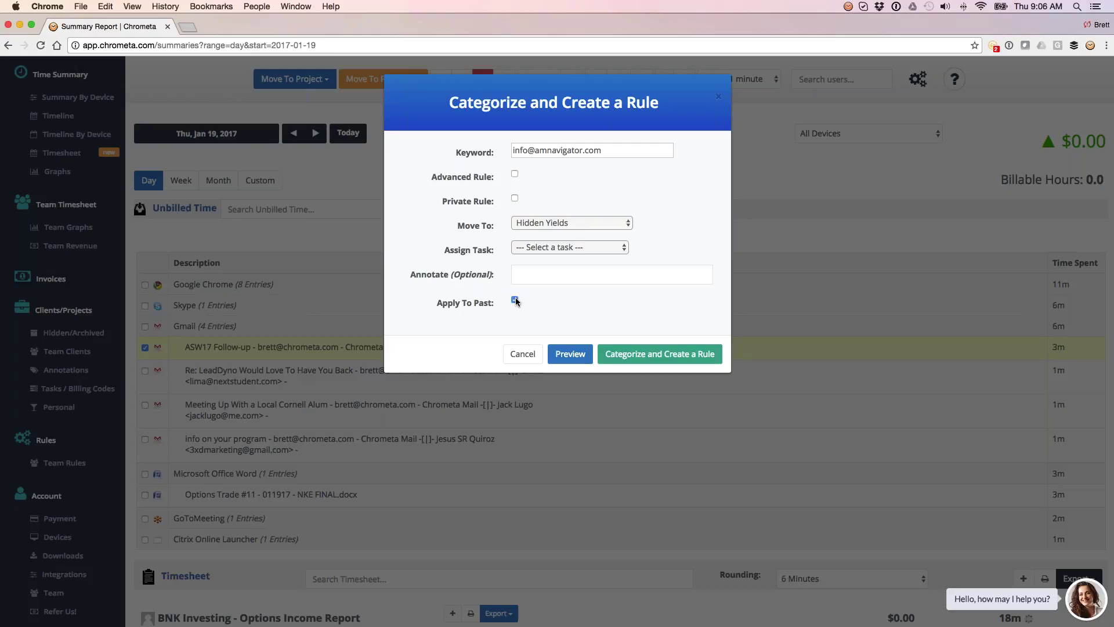
{"action": "left_click", "coordinate": [585, 362]}
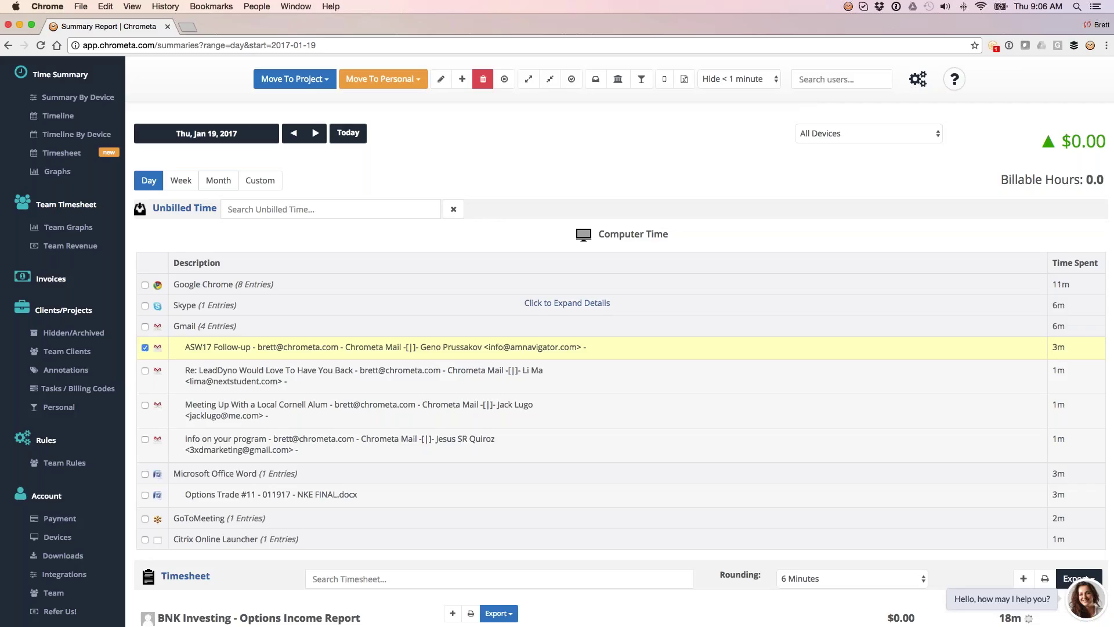
Step: Collapse the Unbilled Time list and switch to the Timeline report for Jan 19, 2017
{"action": "left_click", "coordinate": [184, 208]}
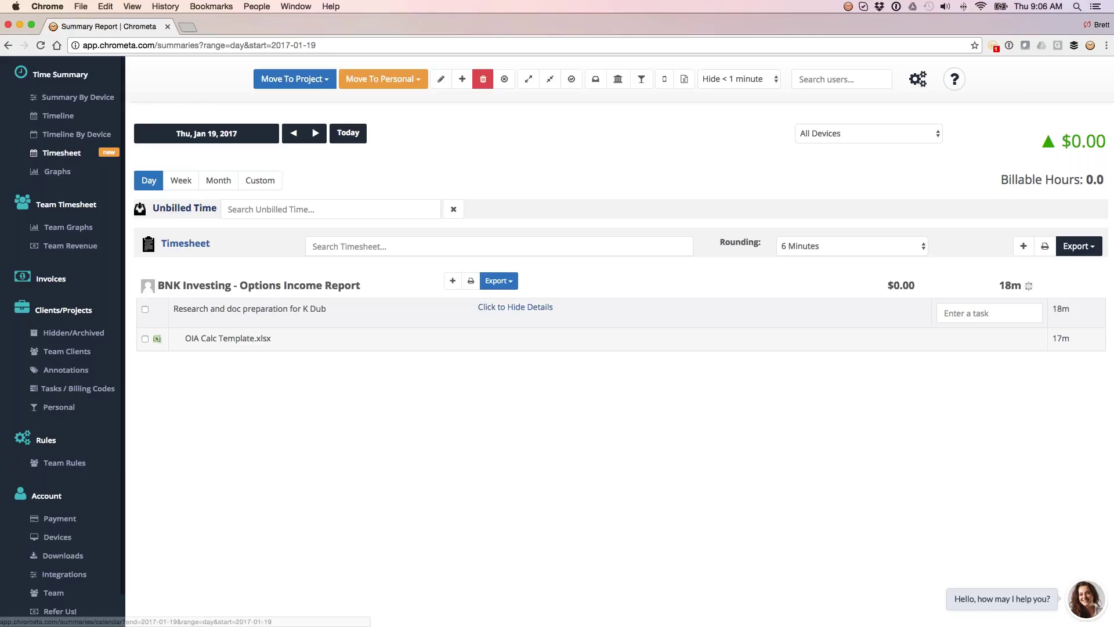
{"action": "left_click", "coordinate": [60, 116]}
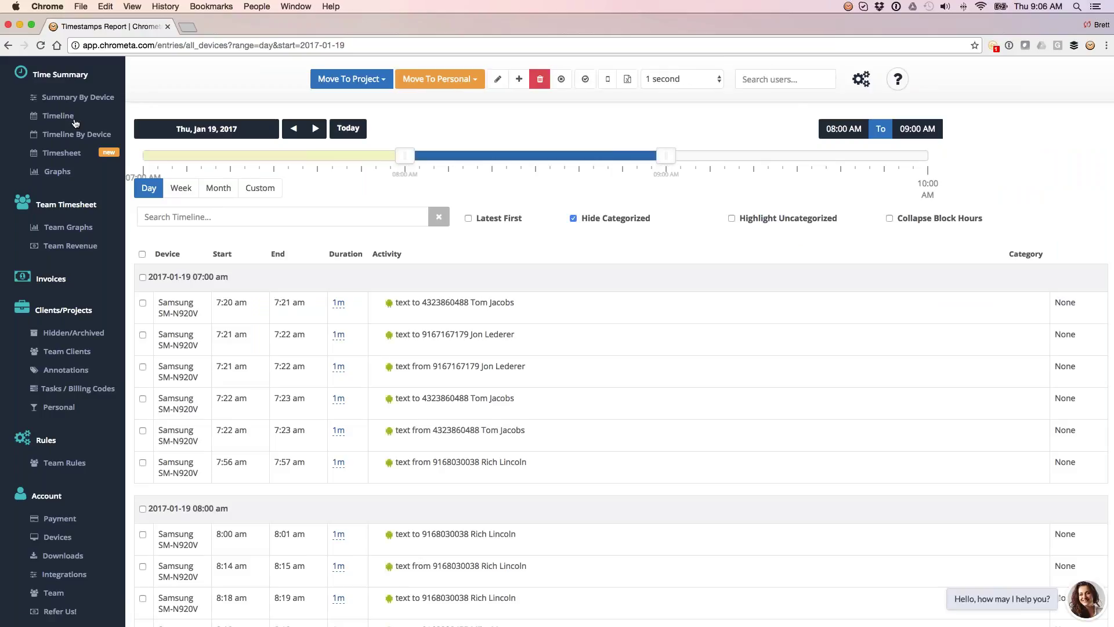
Step: Tick the 8:30 am Trades - Google Drive entry and shift-select through the 8:59 am entry
{"action": "scroll", "coordinate": [620, 342], "scroll_direction": "down", "scroll_amount": 10}
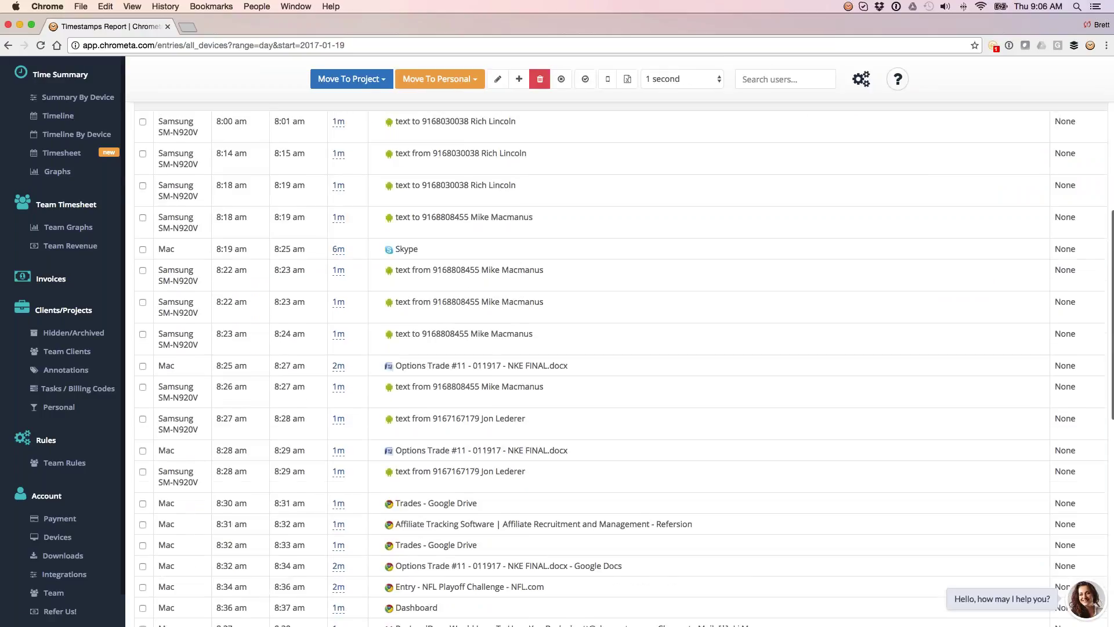
{"action": "scroll", "coordinate": [619, 343], "scroll_direction": "down", "scroll_amount": 10}
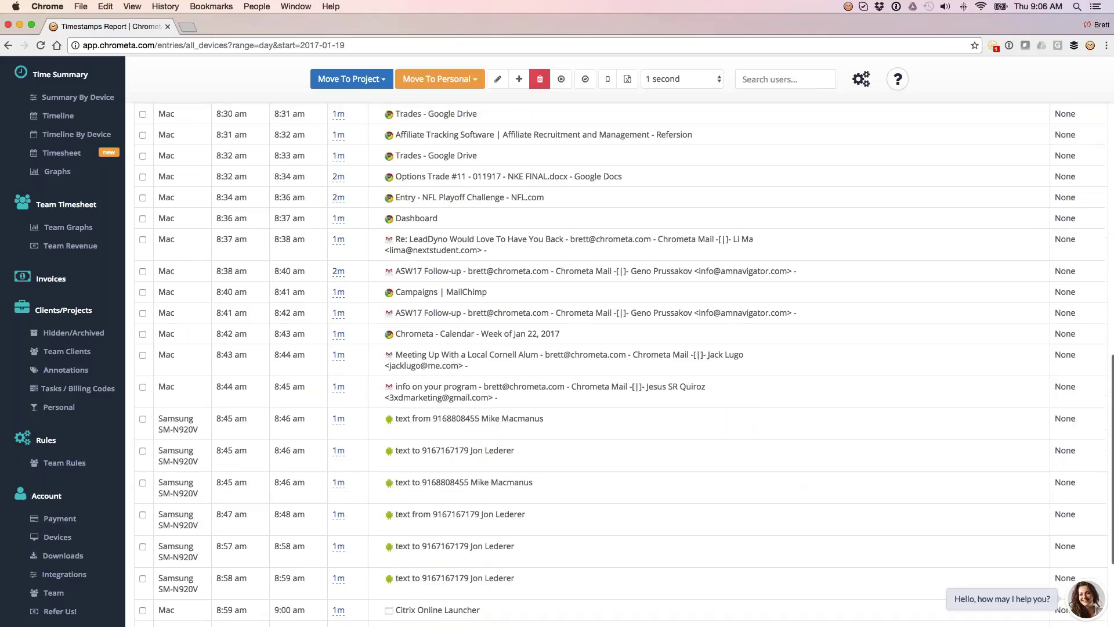
{"action": "left_click", "coordinate": [142, 114]}
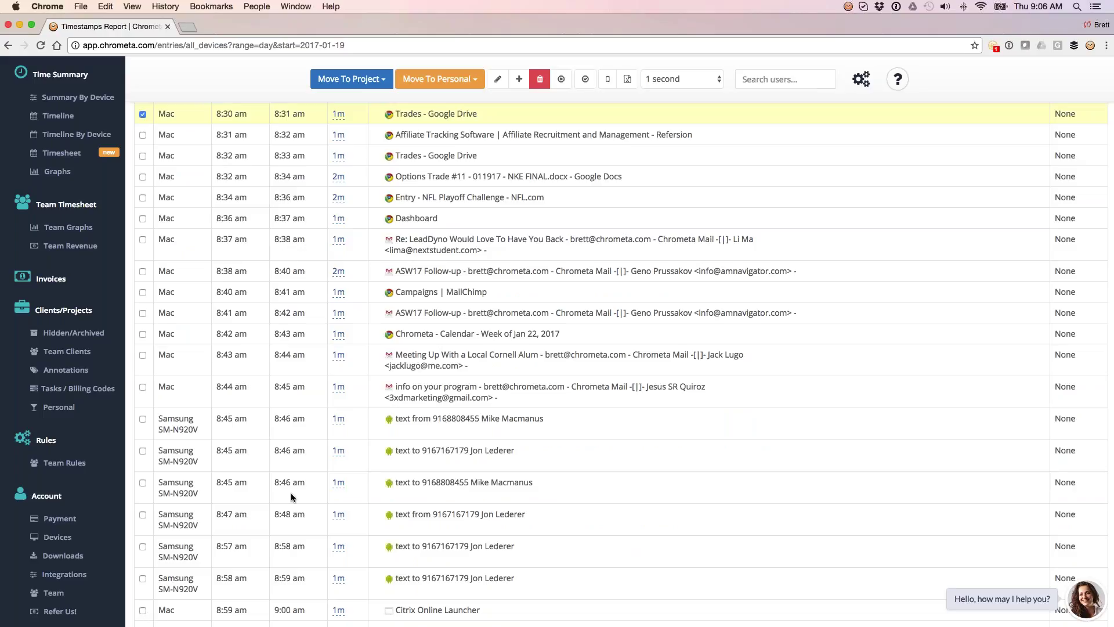
{"action": "mouse_move", "coordinate": [557, 625]}
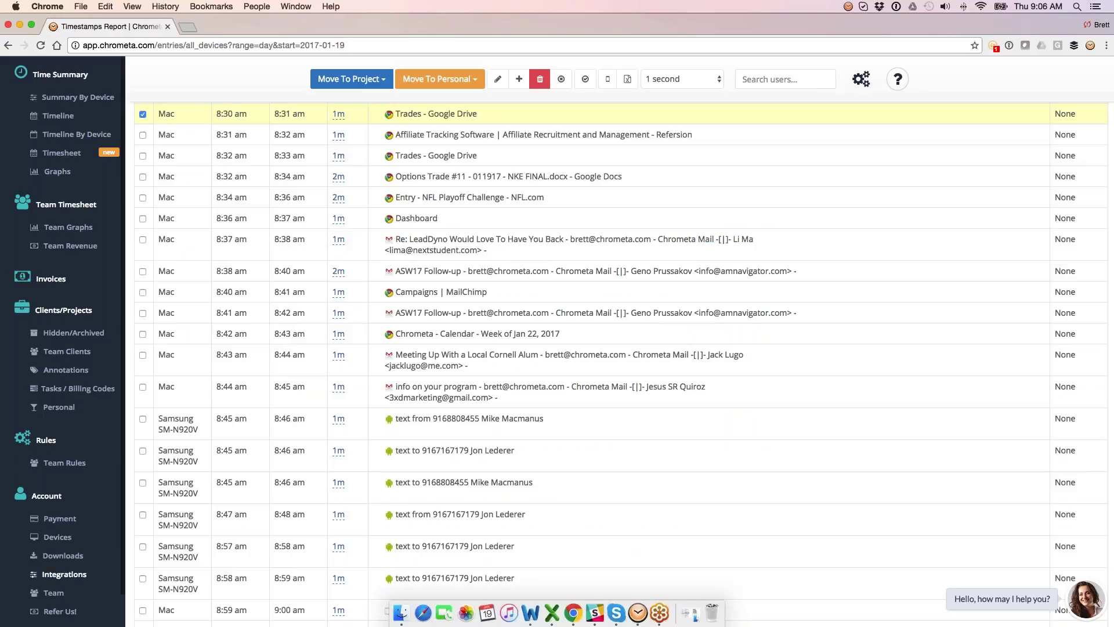
{"action": "left_click", "coordinate": [143, 610], "text": "shift"}
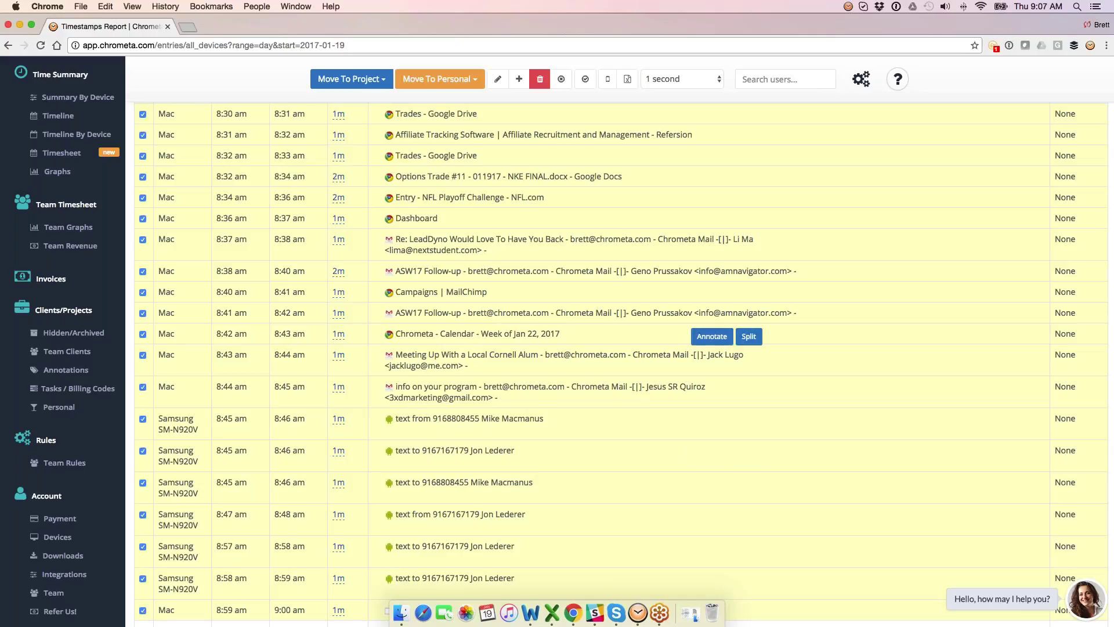
Step: Move the selected entries to Contrarian Income Report with the suggested 'Preparing another doc' annotation
{"action": "left_click", "coordinate": [338, 84]}
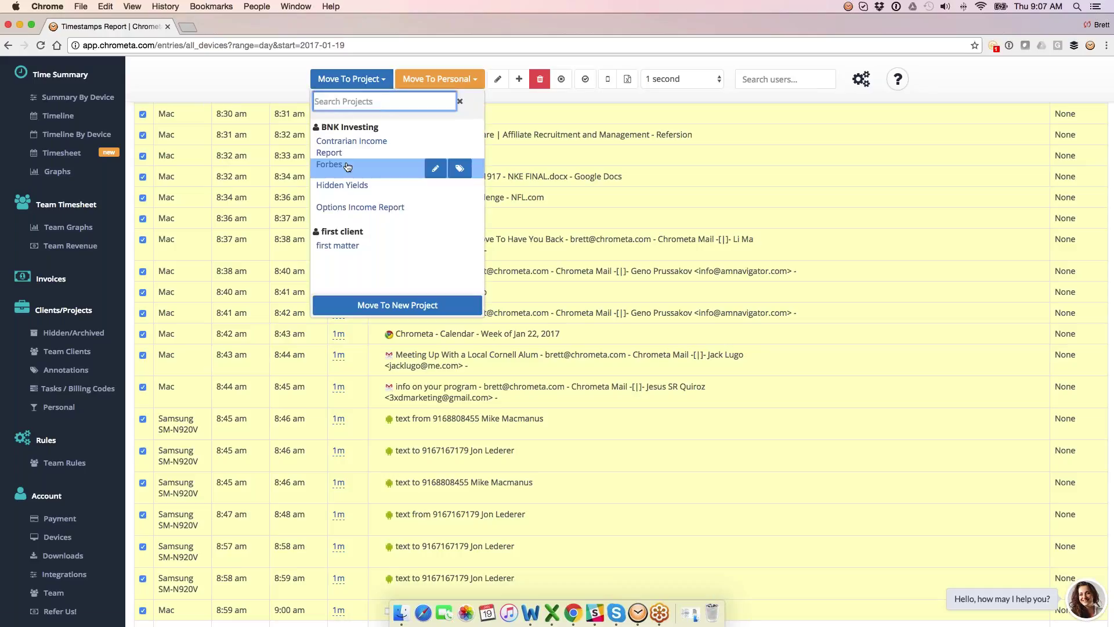
{"action": "left_click", "coordinate": [409, 151]}
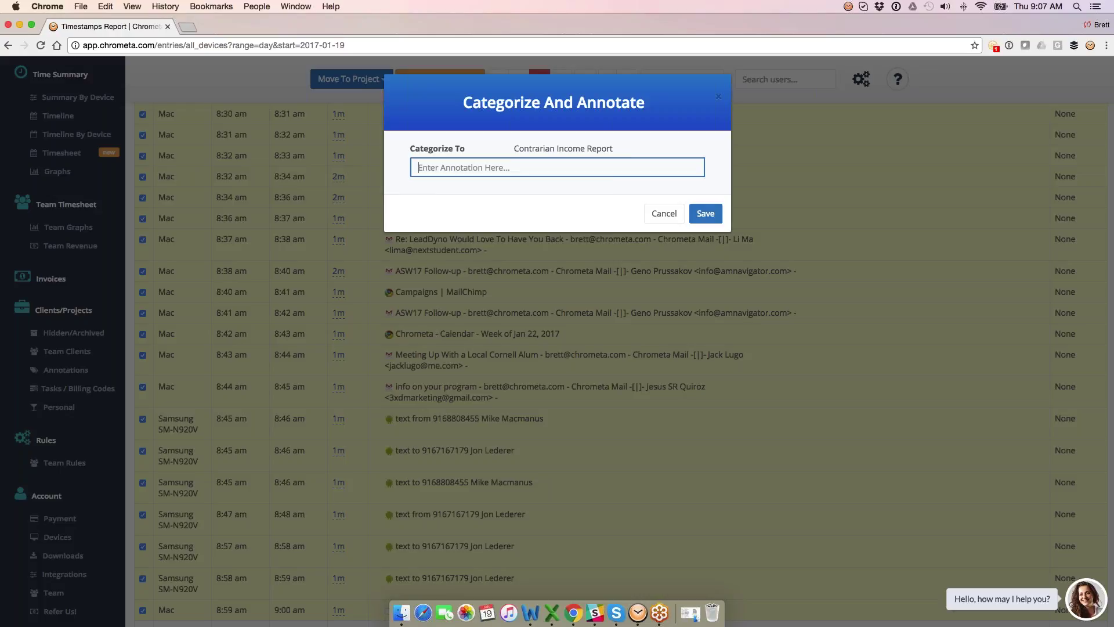
{"action": "type", "text": "Prep"}
{"action": "key", "text": "Down"}
{"action": "key", "text": "Return"}
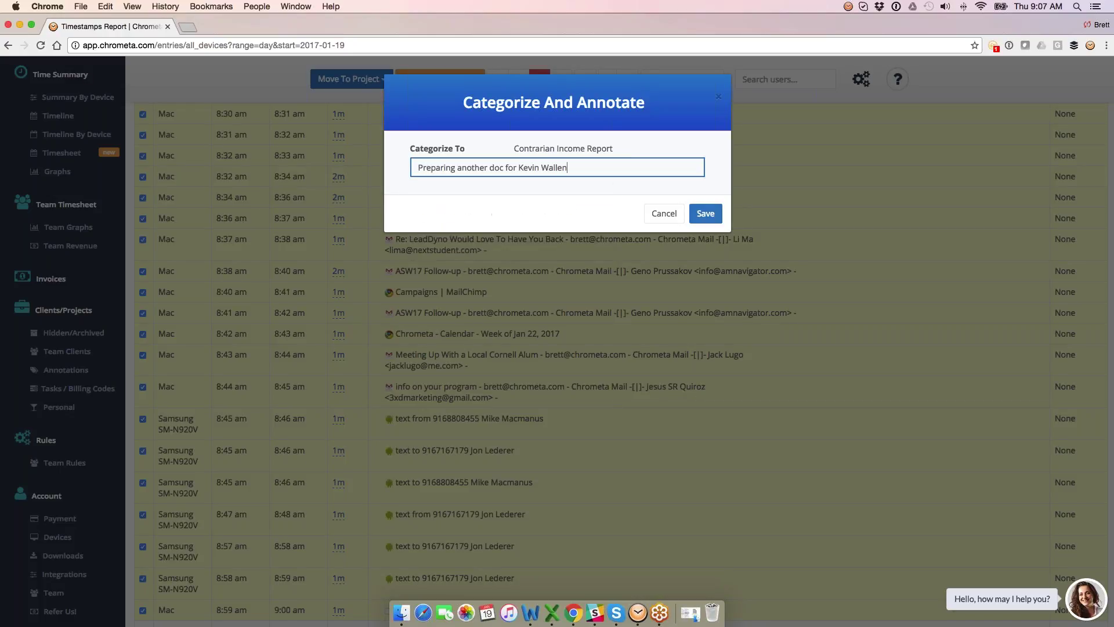
{"action": "left_click", "coordinate": [704, 215]}
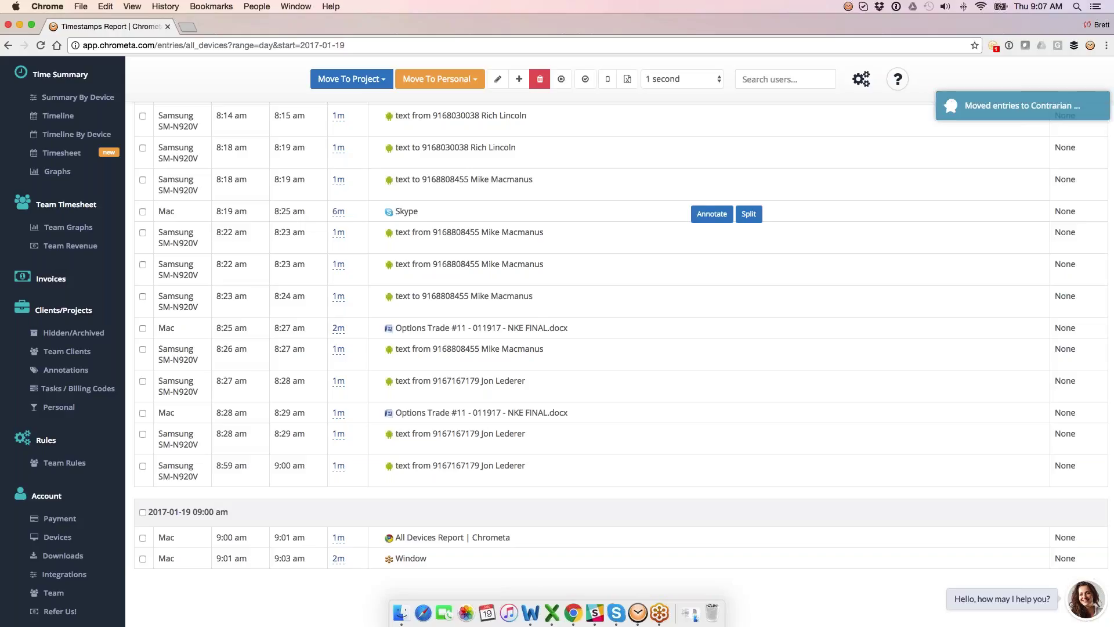
Step: Untick Hide Categorized so the filed entries also appear in the timeline
{"action": "scroll", "coordinate": [635, 438], "scroll_direction": "down", "scroll_amount": 1}
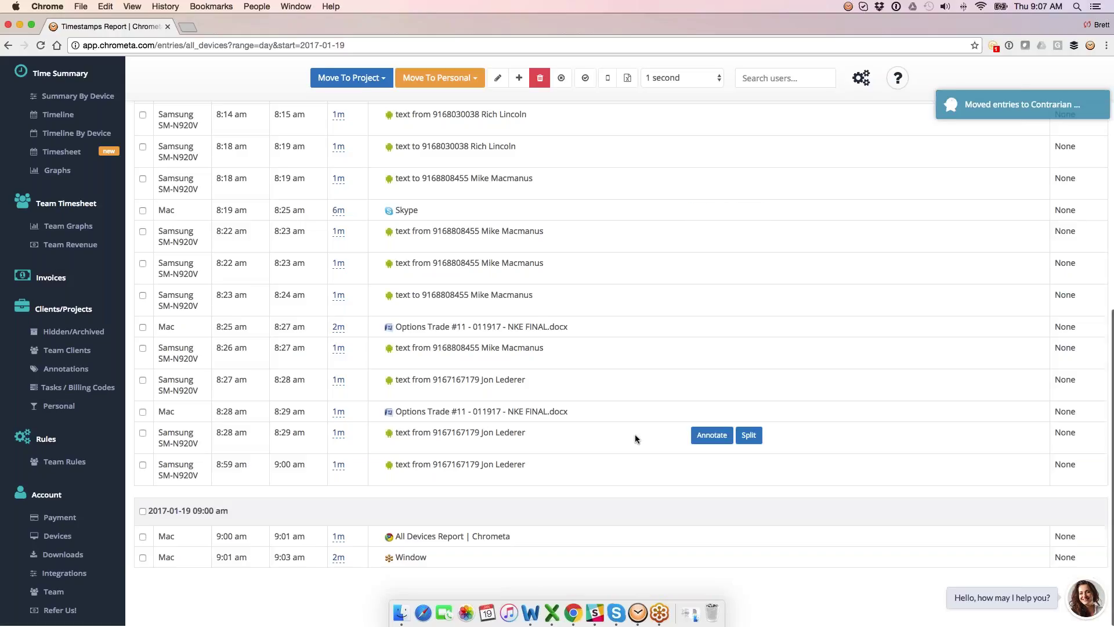
{"action": "scroll", "coordinate": [635, 438], "scroll_direction": "up", "scroll_amount": 10}
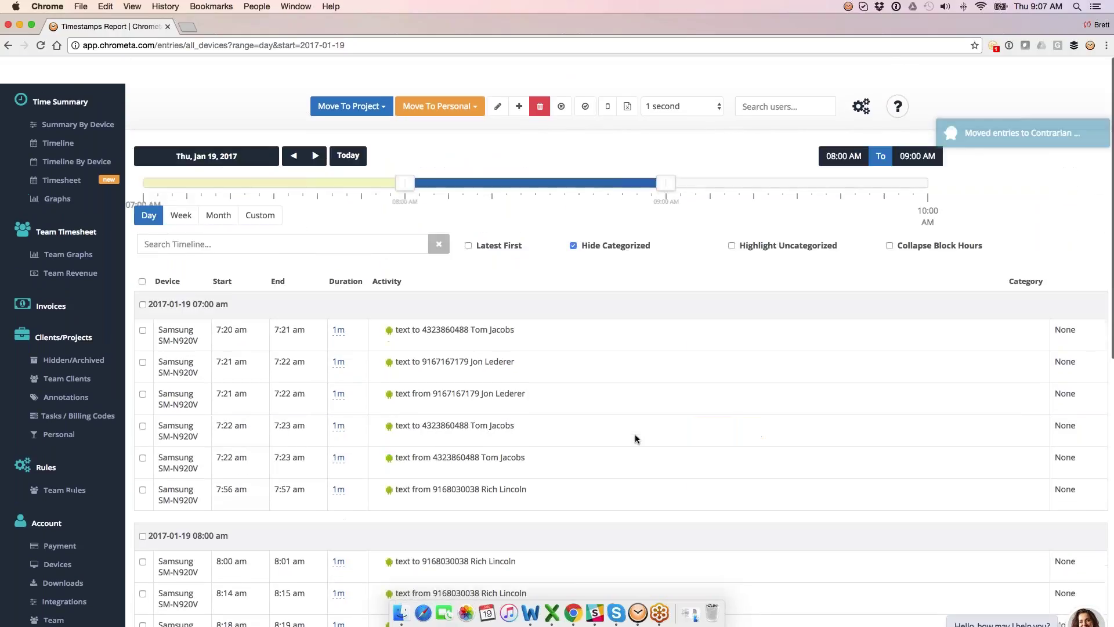
{"action": "scroll", "coordinate": [673, 234], "scroll_direction": "down", "scroll_amount": 1}
{"action": "left_click", "coordinate": [574, 218]}
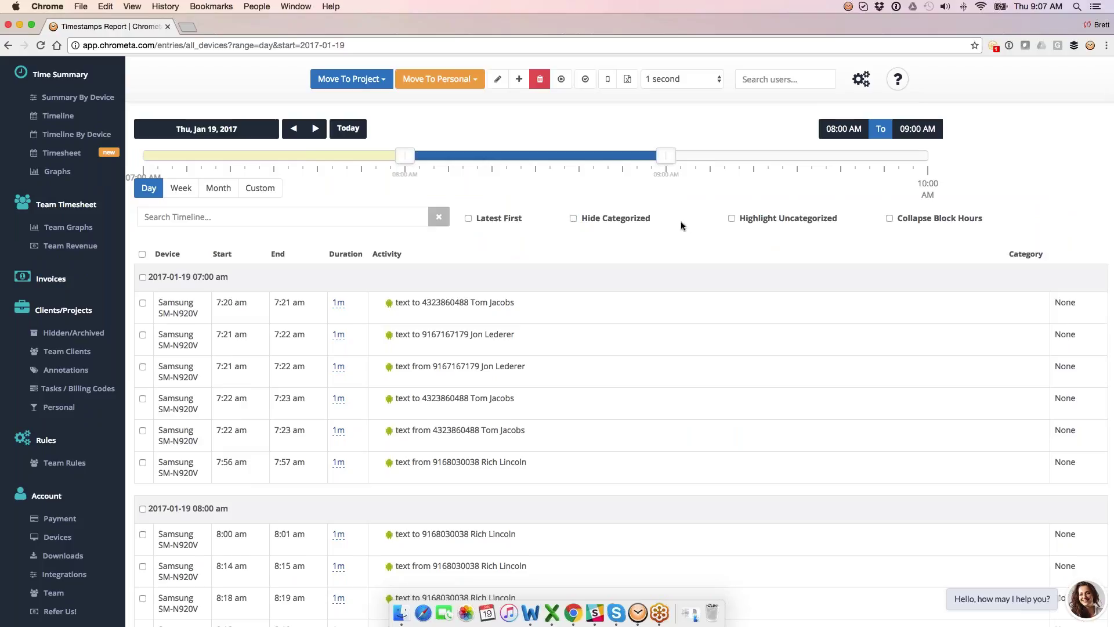
{"action": "scroll", "coordinate": [692, 221], "scroll_direction": "down", "scroll_amount": 1}
{"action": "scroll", "coordinate": [692, 221], "scroll_direction": "down", "scroll_amount": 15}
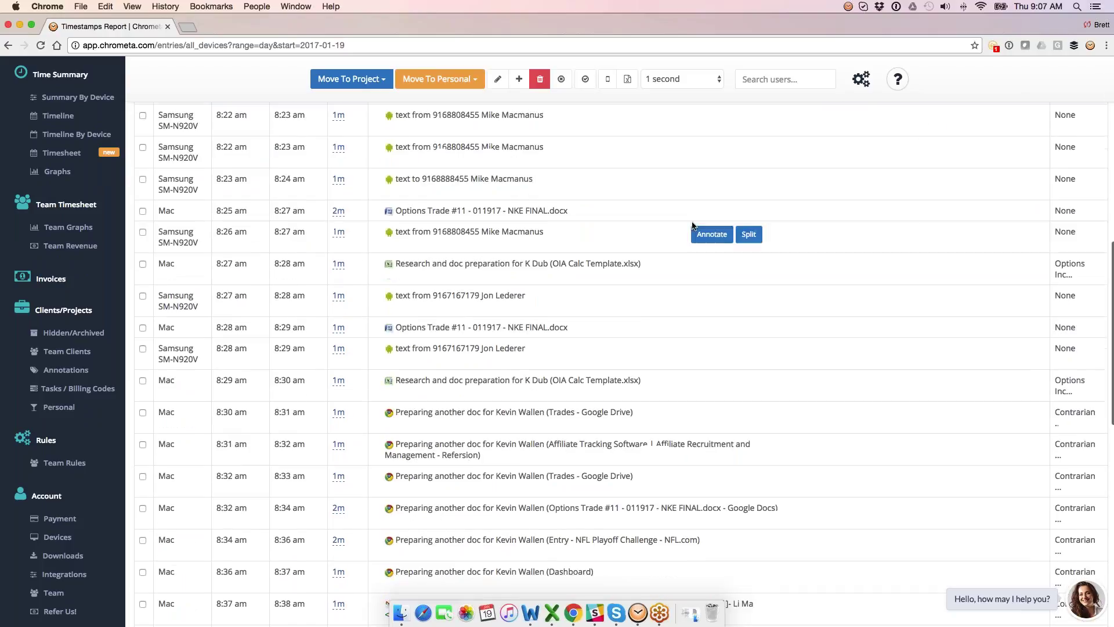
{"action": "scroll", "coordinate": [692, 372], "scroll_direction": "down", "scroll_amount": 1}
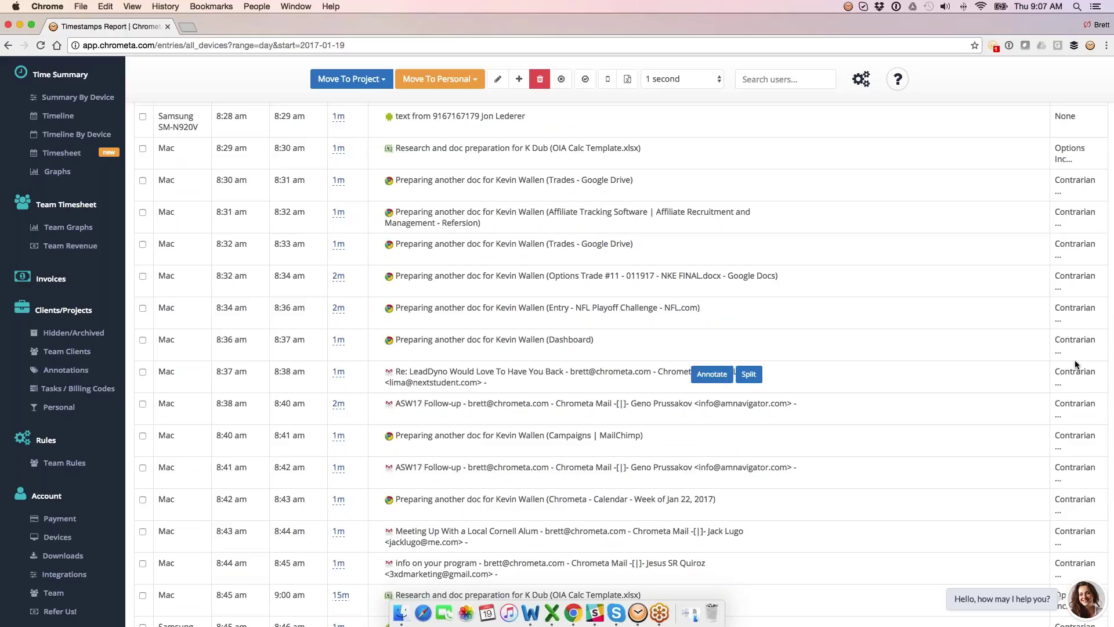
Step: Back on the summary report, inspect the 24m Contrarian Income Report entry and the timesheet export options
{"action": "left_click", "coordinate": [87, 103]}
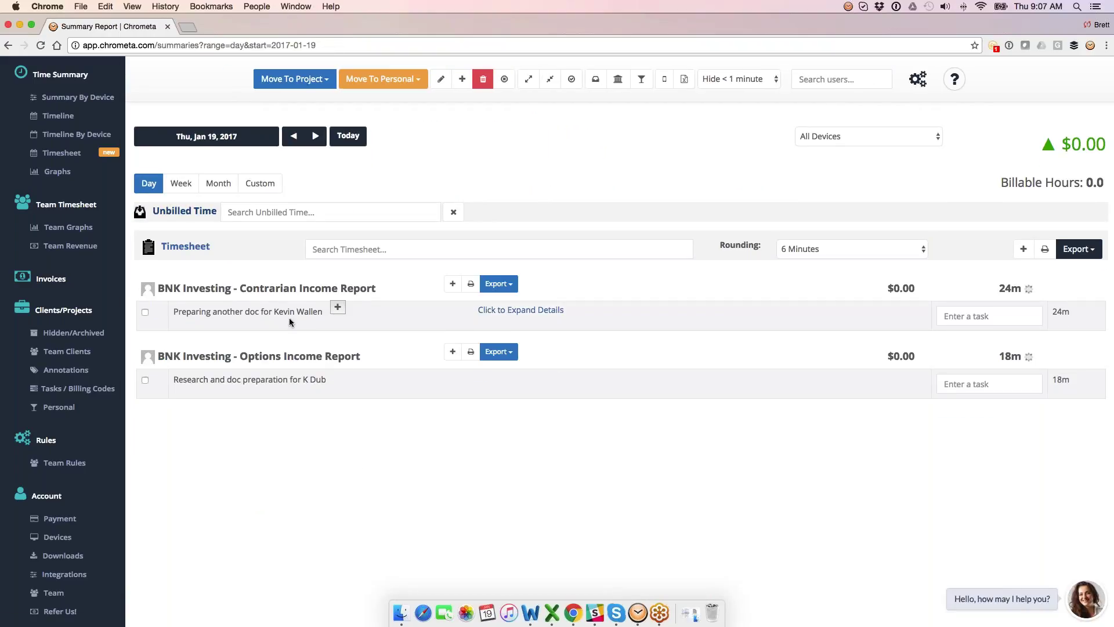
{"action": "left_click", "coordinate": [289, 320]}
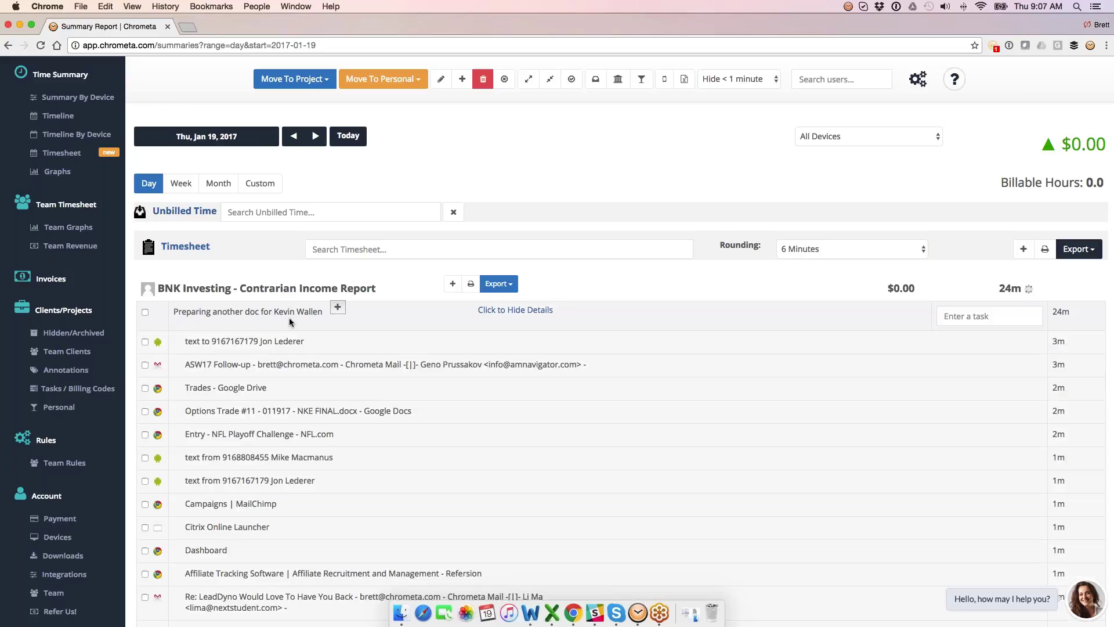
{"action": "left_click", "coordinate": [289, 321]}
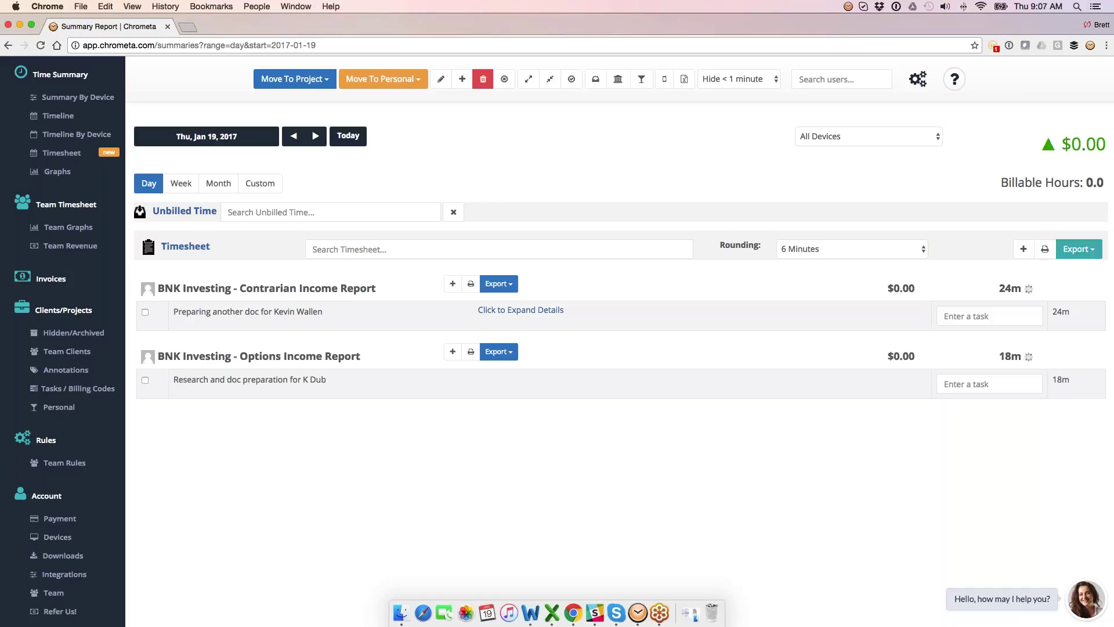
{"action": "left_click", "coordinate": [1077, 249]}
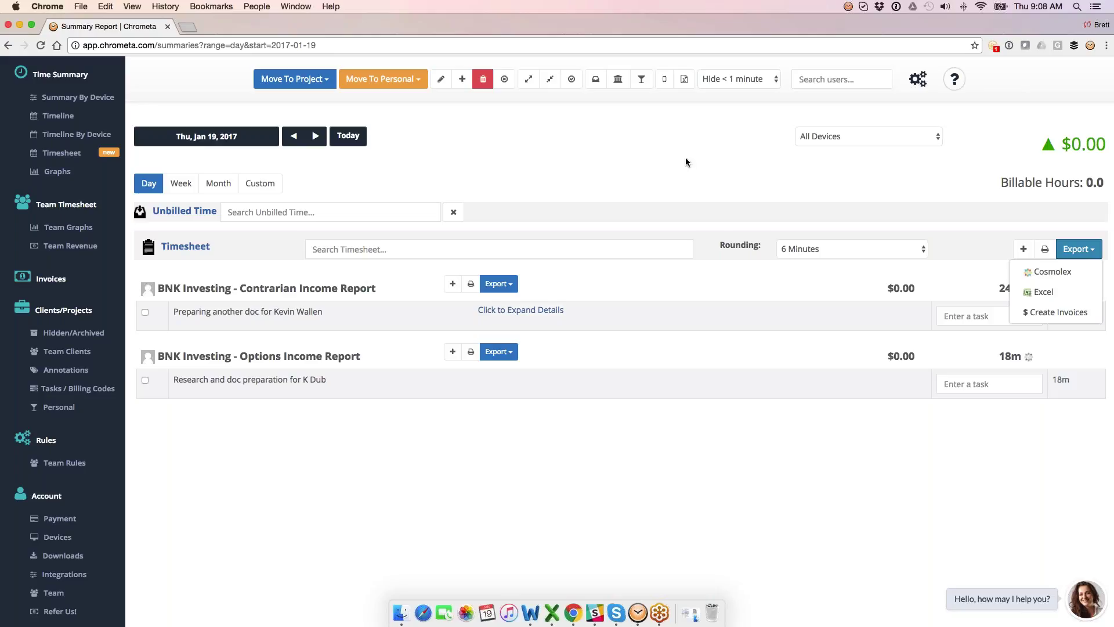
{"action": "key", "text": "Escape"}
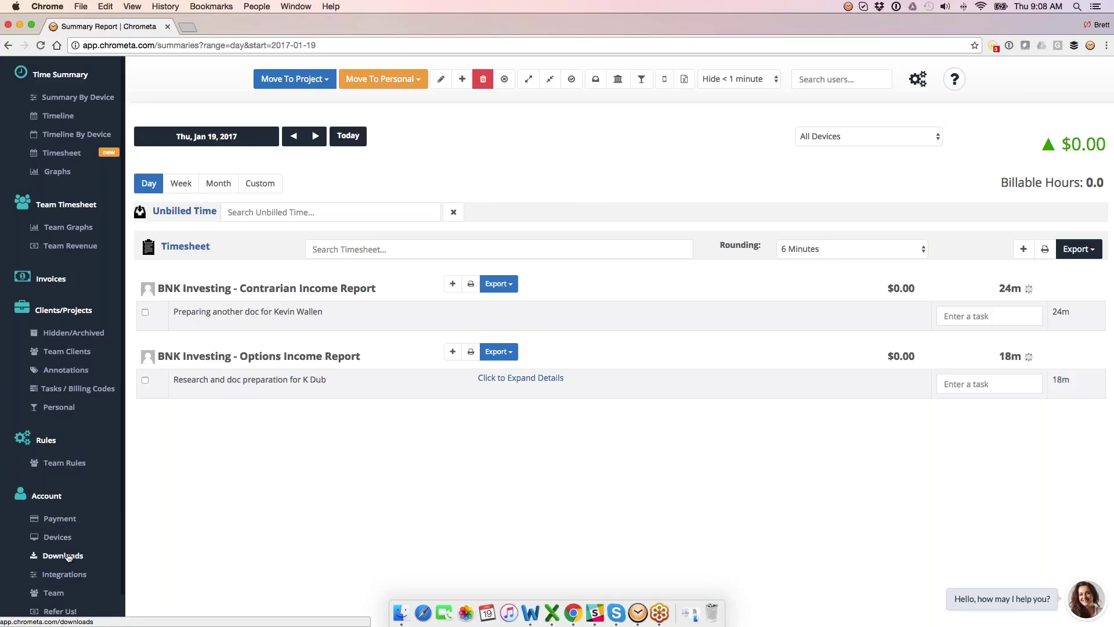
Step: Browse the Integrations page and Clio's sign-in, then move on to the Clients & Projects list
{"action": "left_click", "coordinate": [64, 575]}
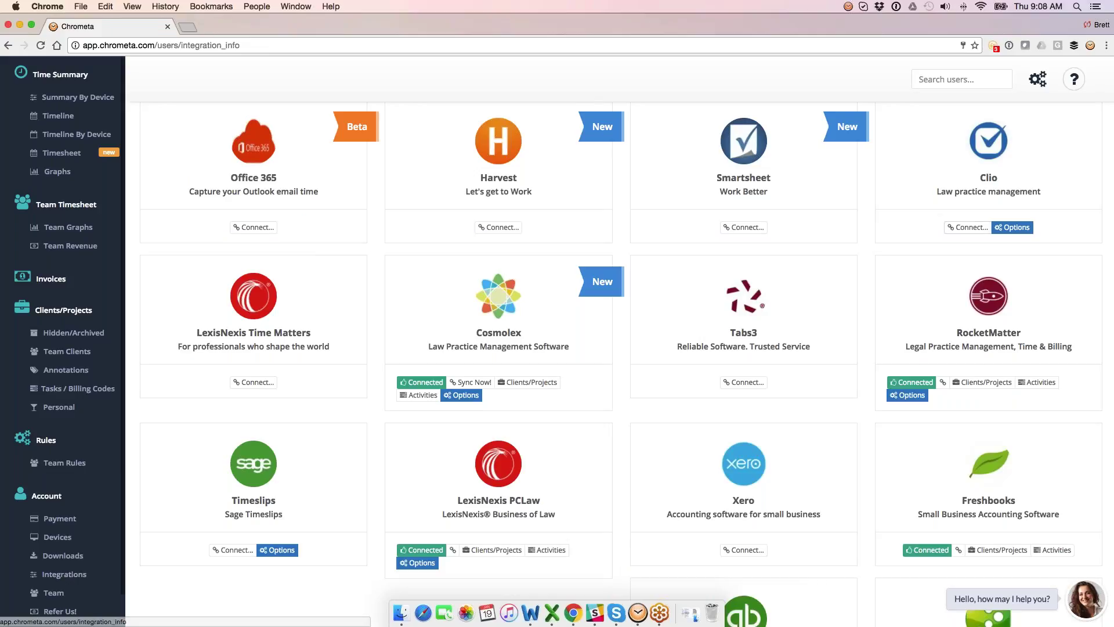
{"action": "left_click", "coordinate": [969, 231]}
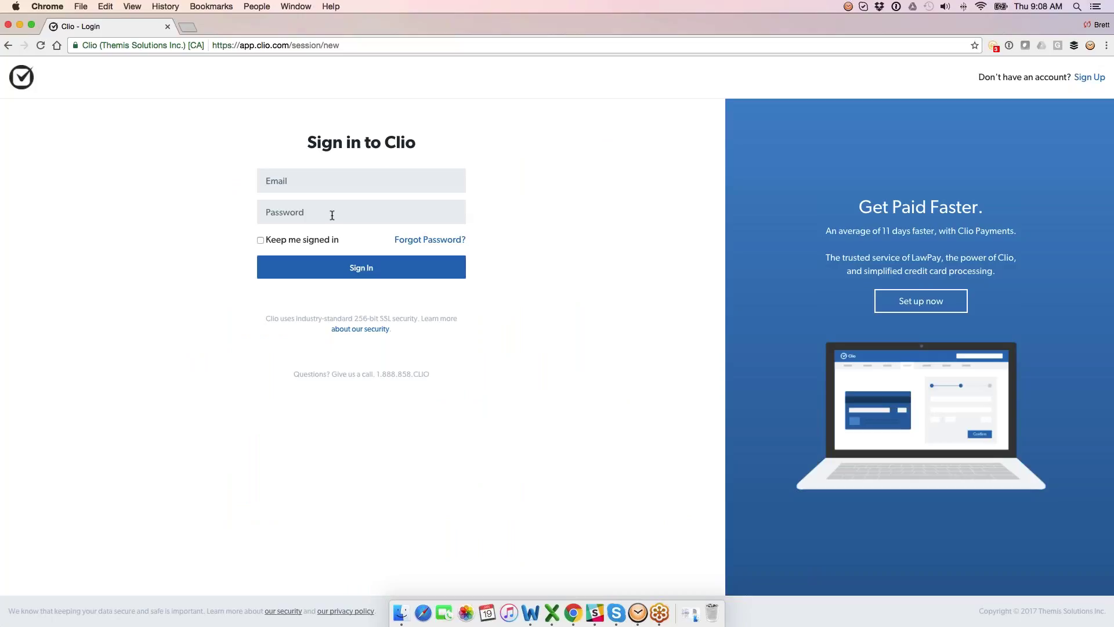
{"action": "left_click", "coordinate": [7, 46]}
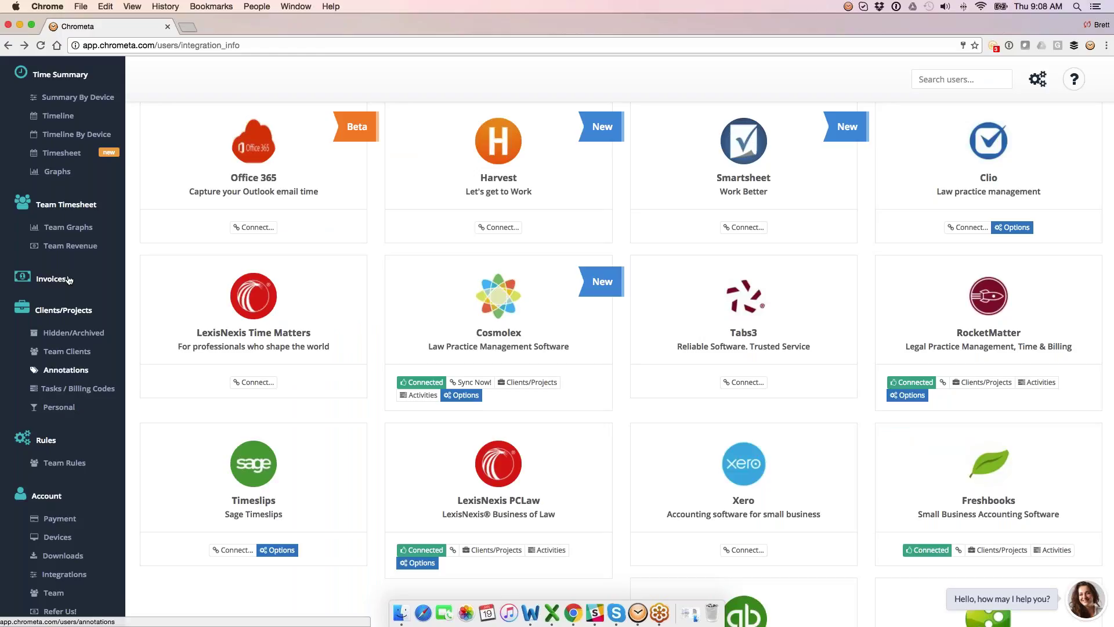
{"action": "left_click", "coordinate": [80, 307]}
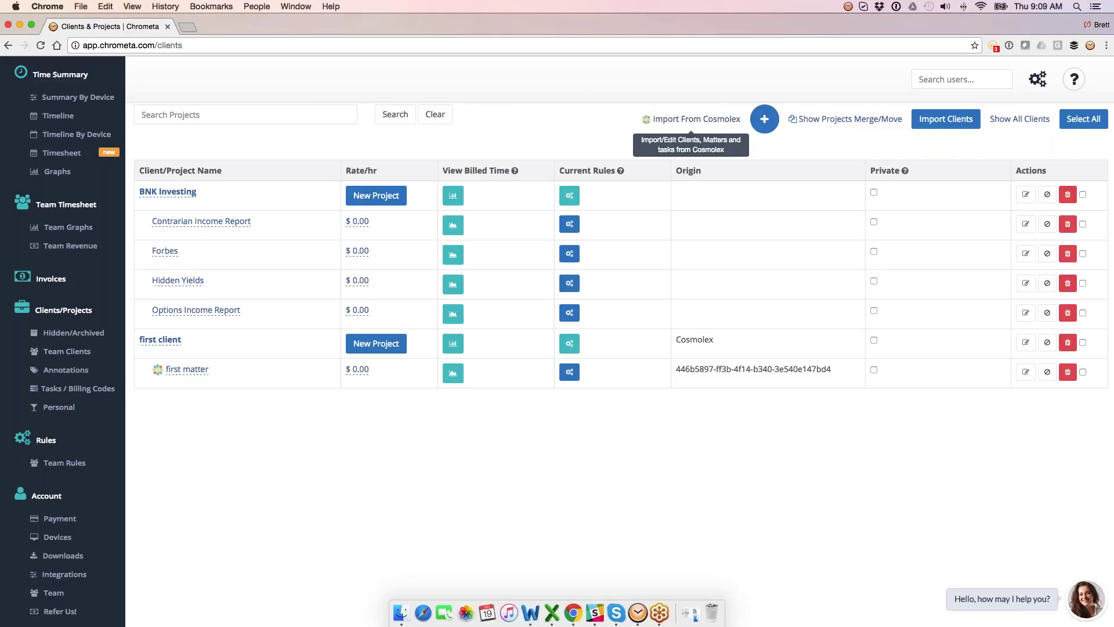
Step: Return to the Summary By Device report for Thu, Jan 19, 2017
{"action": "left_click", "coordinate": [99, 103]}
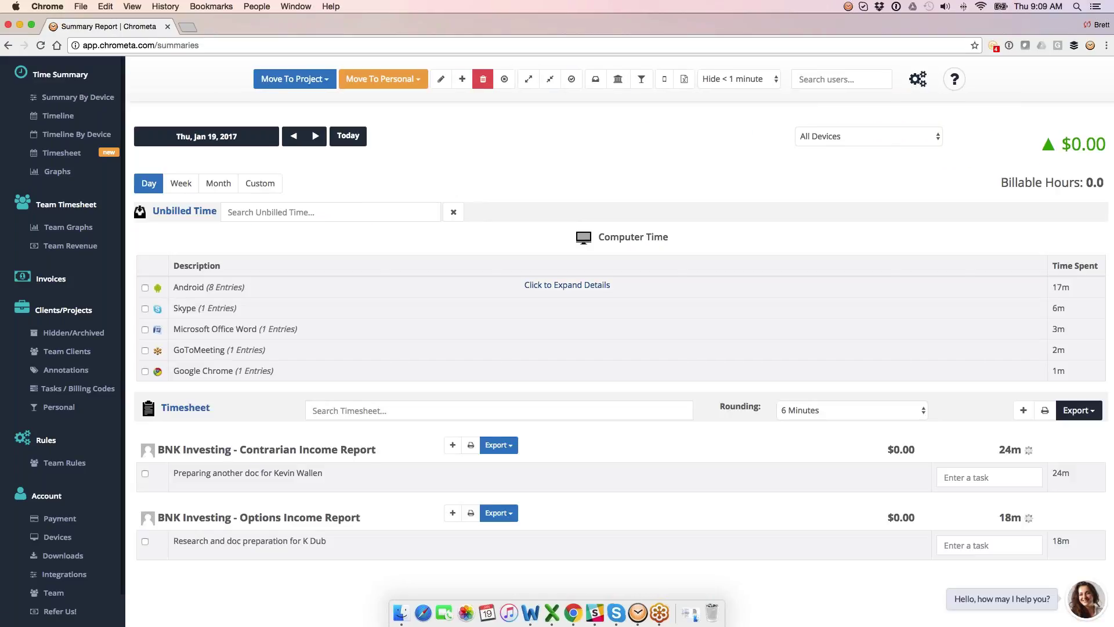
Step: Expand the Android group to its 8 text entries, then view and dismiss the iPhone import instructions
{"action": "left_click", "coordinate": [545, 287]}
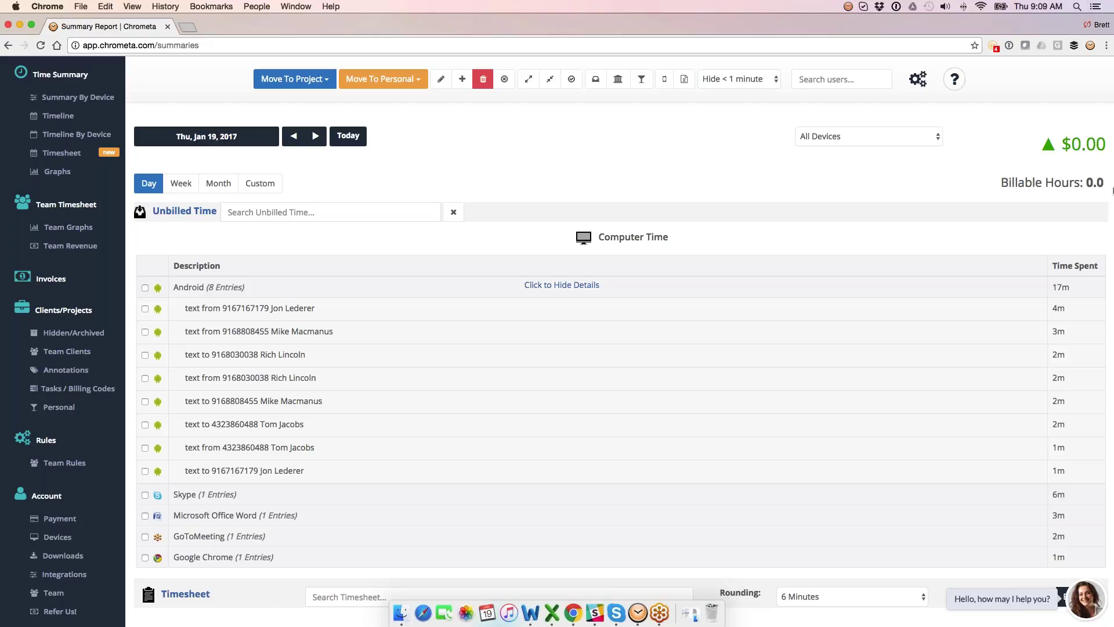
{"action": "left_click", "coordinate": [664, 79]}
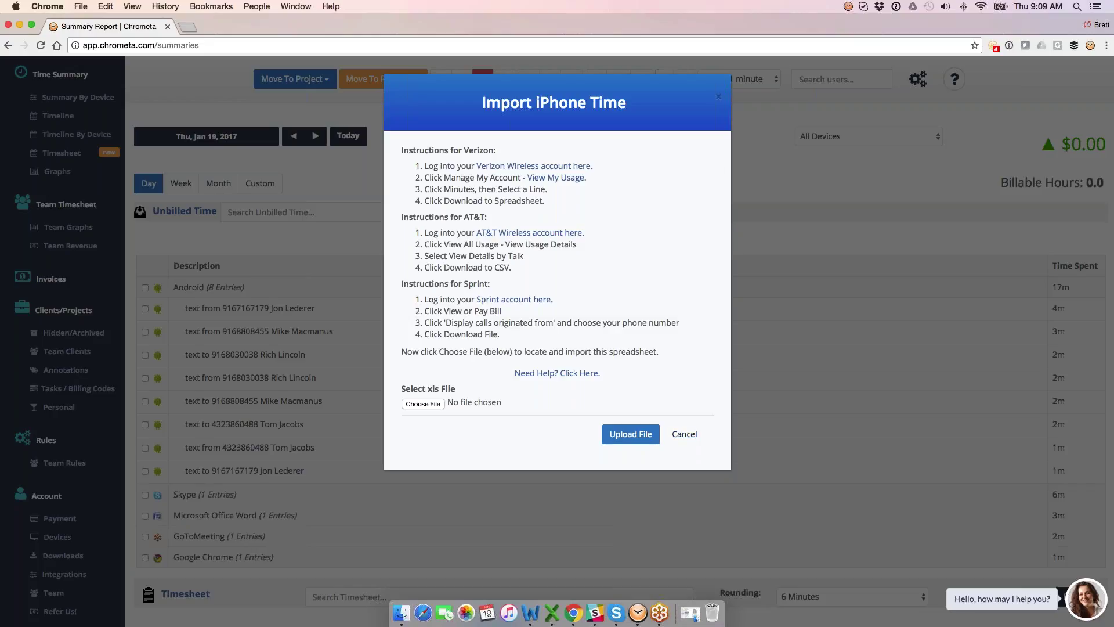
{"action": "left_click", "coordinate": [674, 442]}
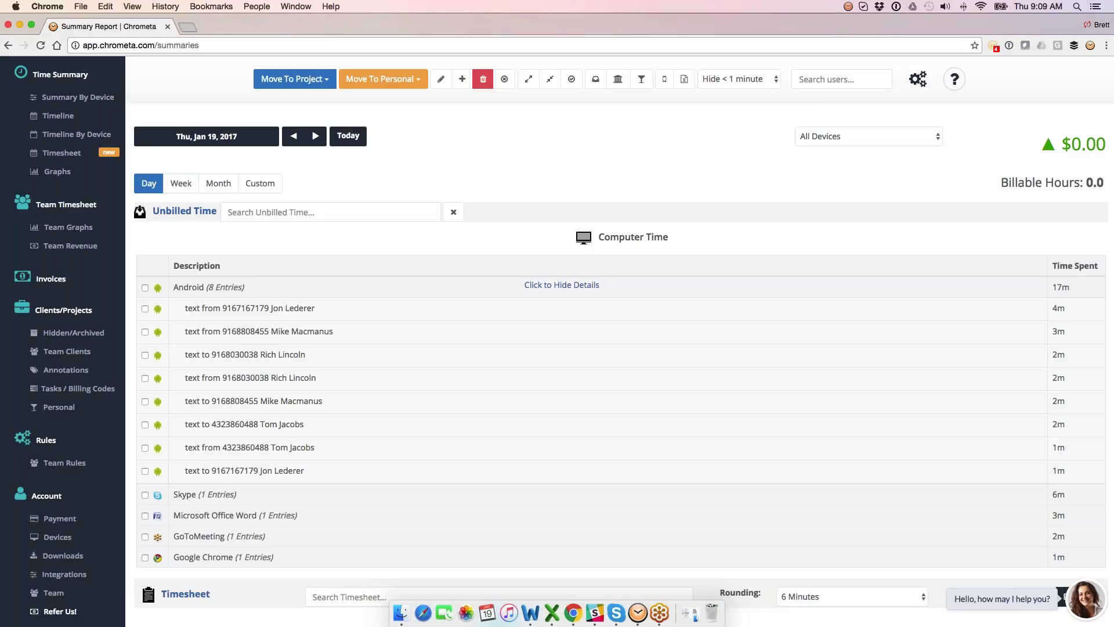
Step: Browse the Integrations page down to the gMail and TSheets connections
{"action": "left_click", "coordinate": [72, 576]}
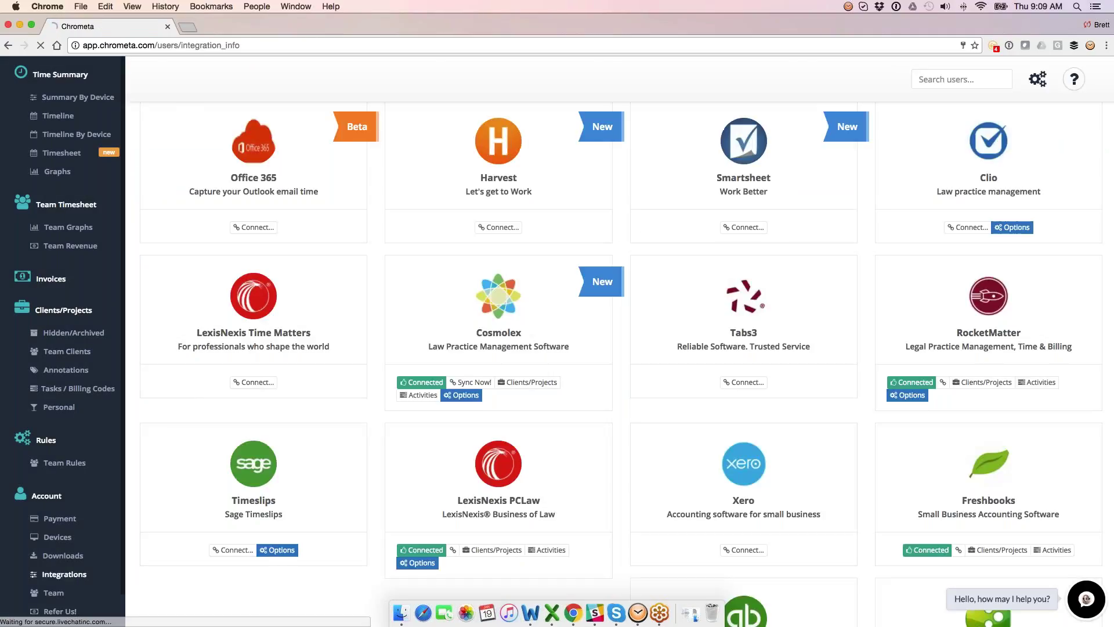
{"action": "scroll", "coordinate": [626, 360], "scroll_direction": "down", "scroll_amount": 8}
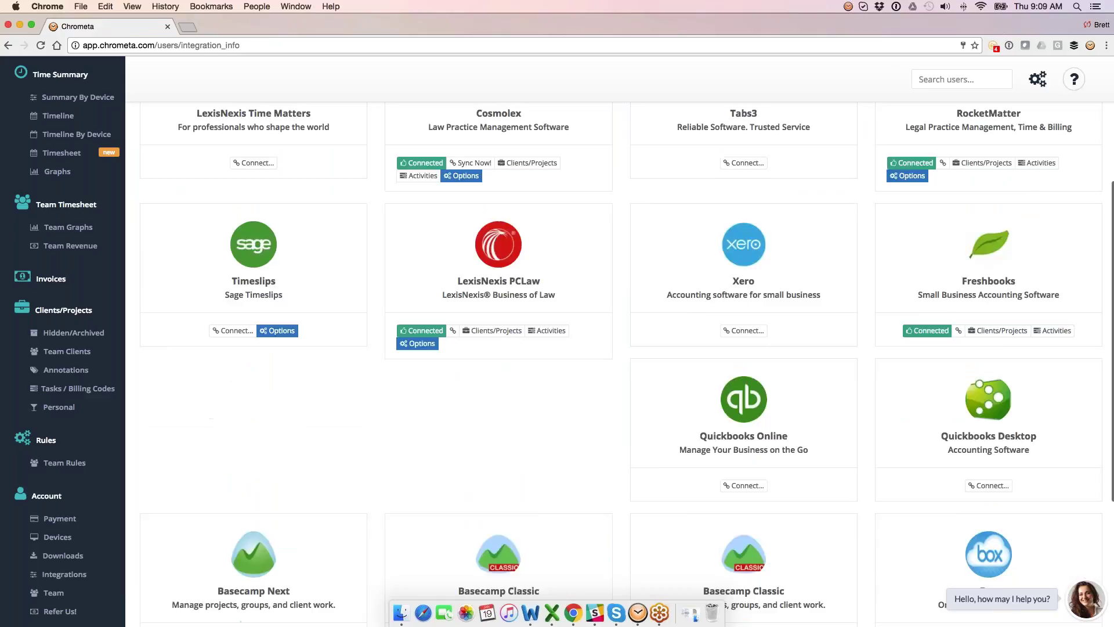
{"action": "scroll", "coordinate": [627, 360], "scroll_direction": "down", "scroll_amount": 3}
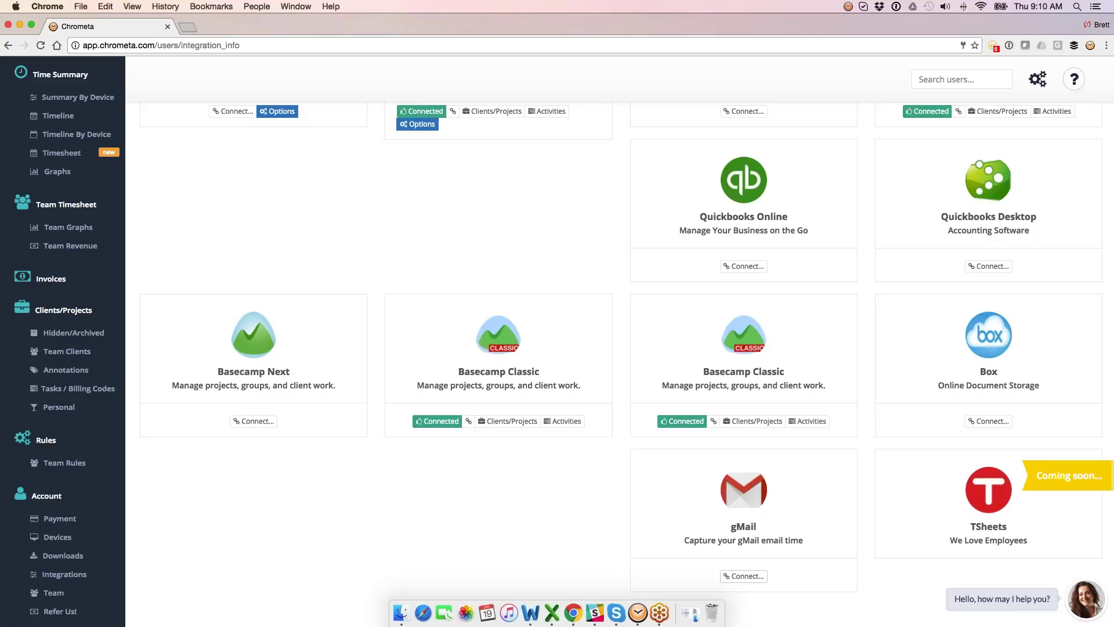
{"action": "scroll", "coordinate": [680, 524], "scroll_direction": "down", "scroll_amount": 1}
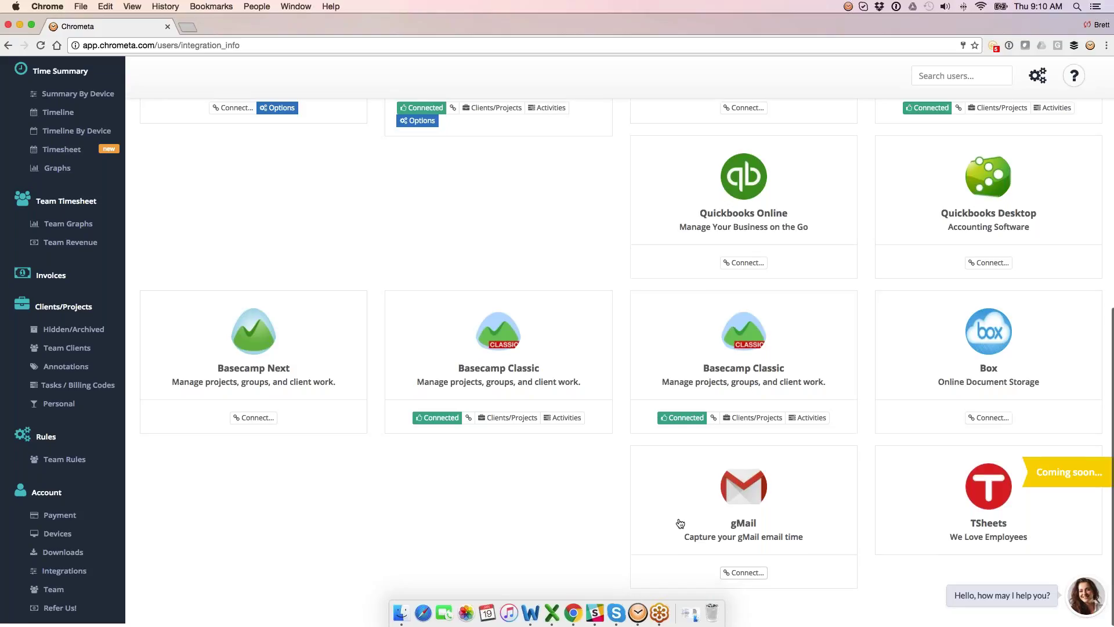
{"action": "left_click", "coordinate": [187, 27]}
Step: Load chrometa.com, view its Contact Us sales and support details, and return to the website
{"action": "type", "text": "chrometa.com"}
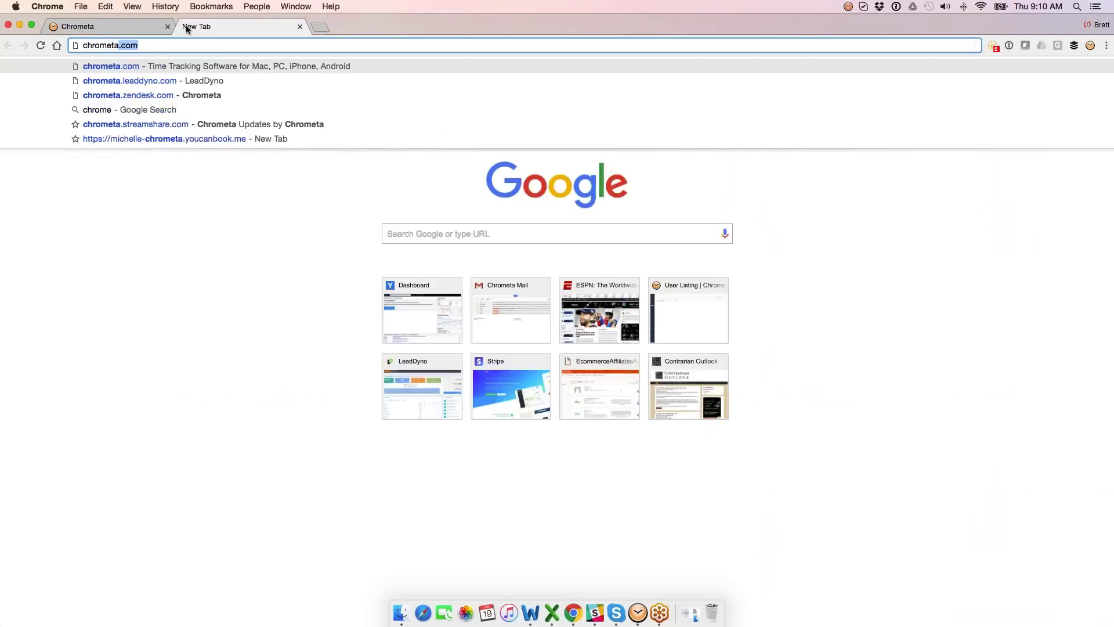
{"action": "key", "text": "Return"}
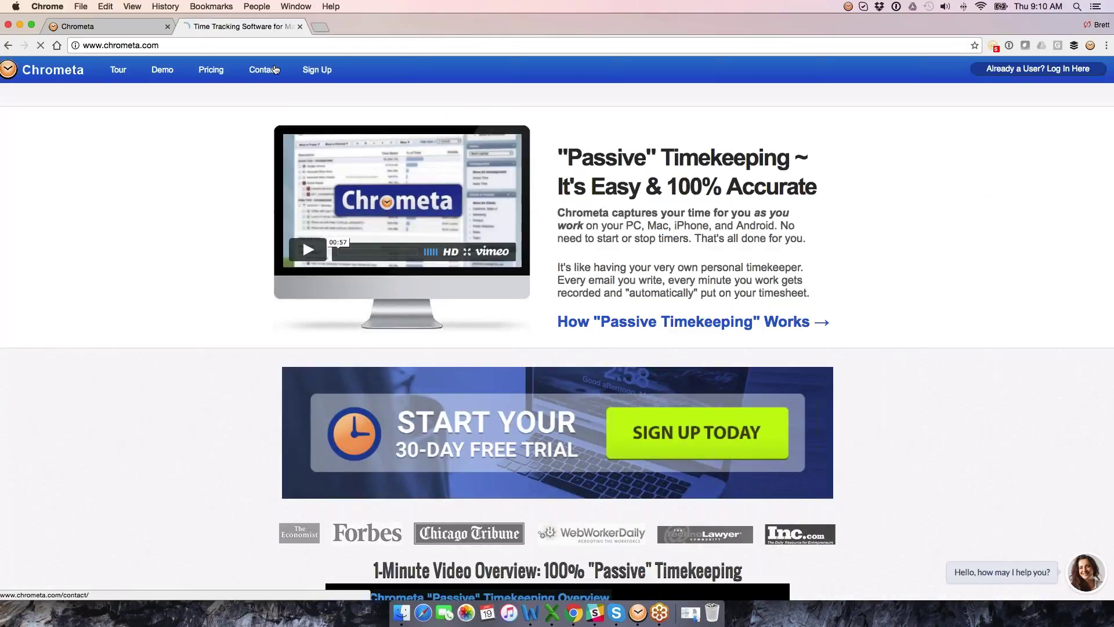
{"action": "left_click", "coordinate": [275, 70]}
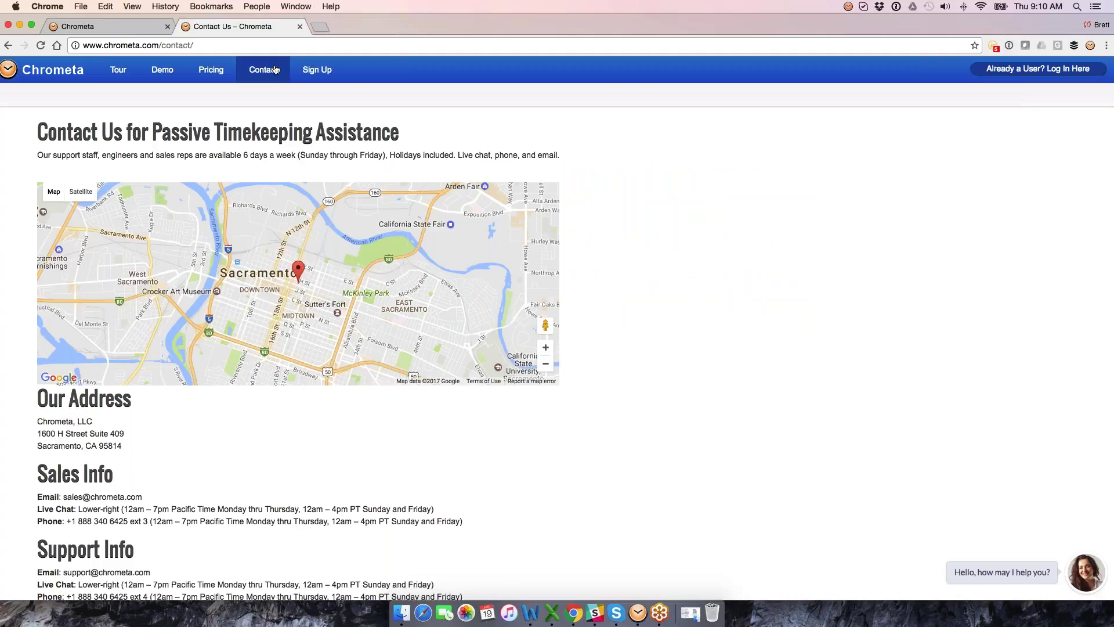
{"action": "left_click", "coordinate": [82, 30]}
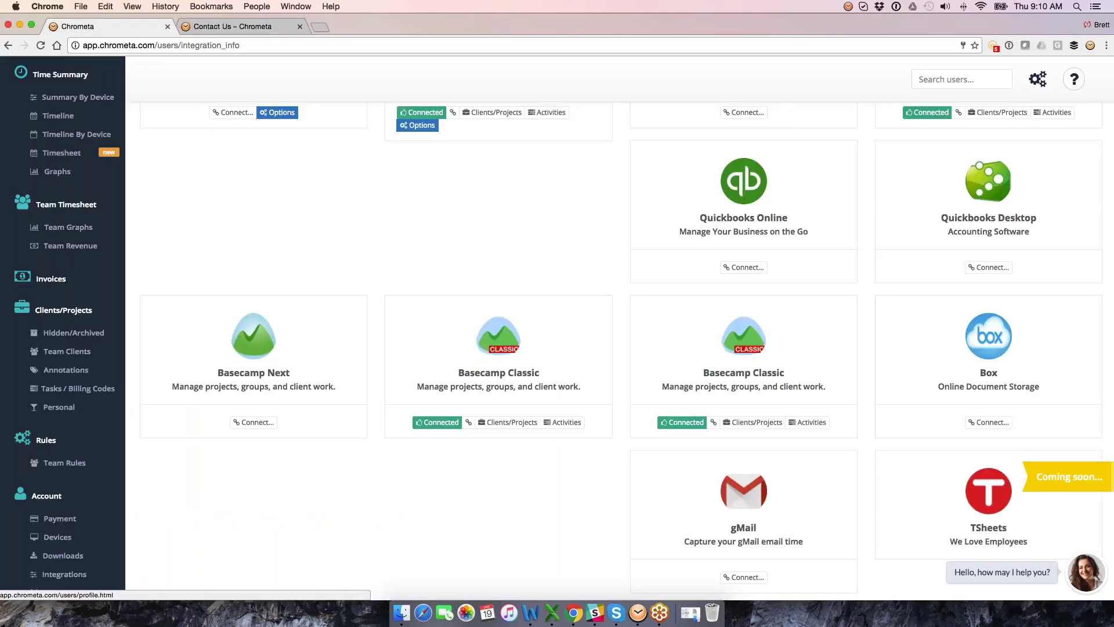
{"action": "key", "text": "ctrl+Tab"}
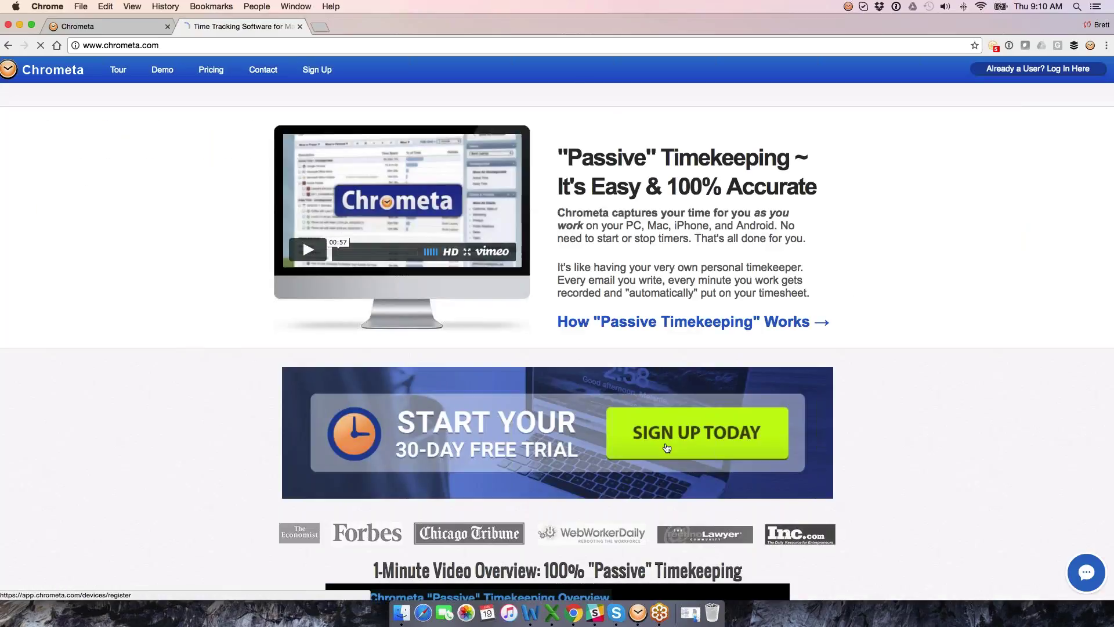
Step: Open the 30-day free-trial registration form from the SIGN UP TODAY banner
{"action": "left_click", "coordinate": [668, 447]}
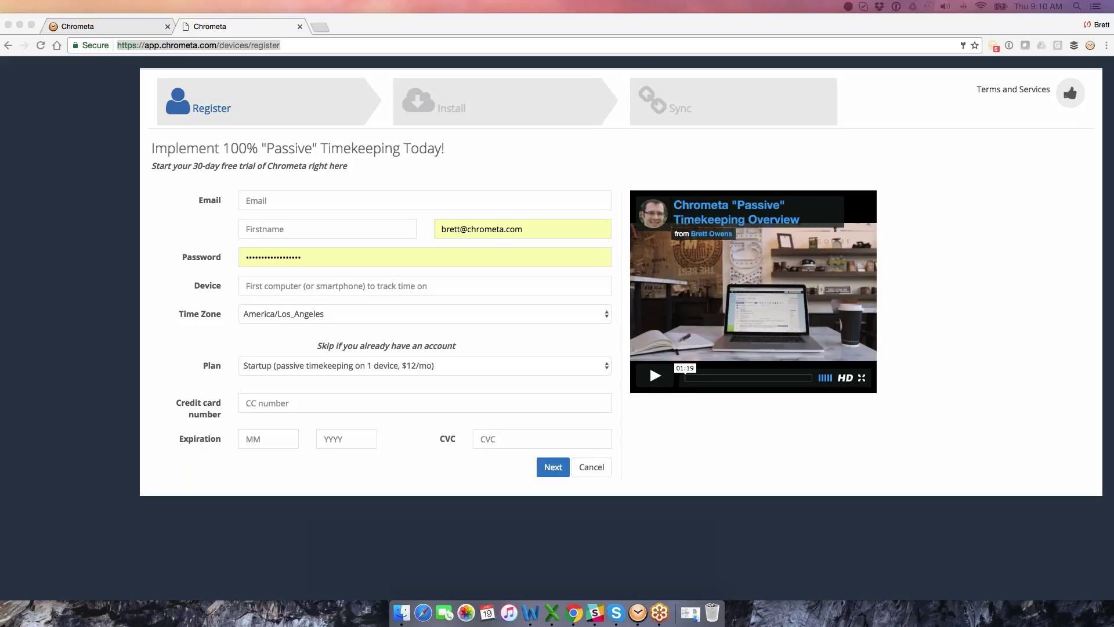
{"action": "left_click", "coordinate": [302, 48]}
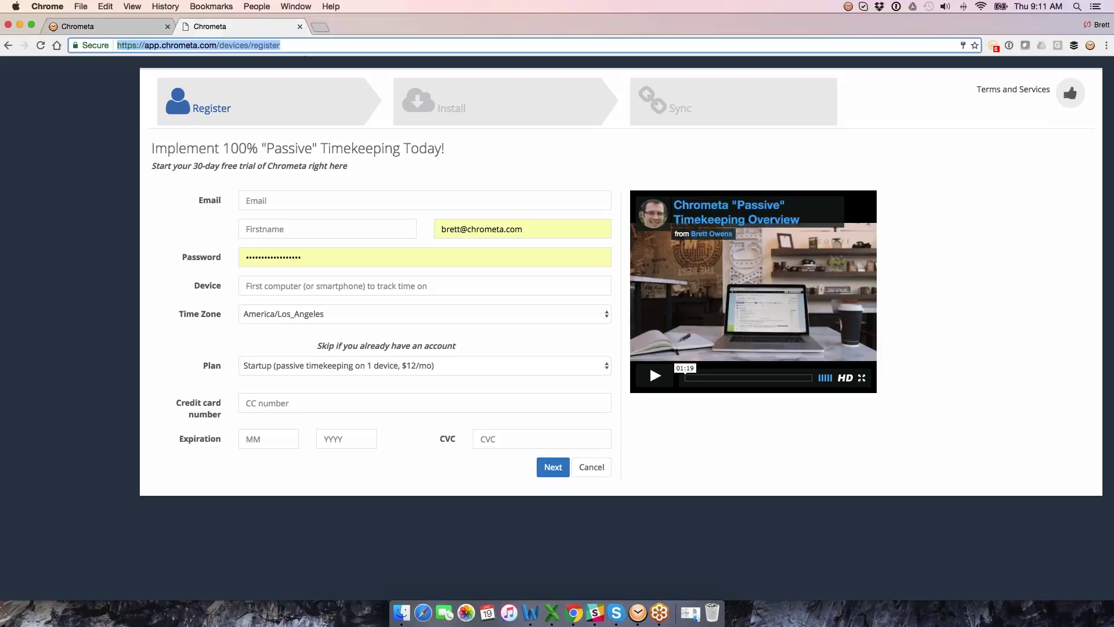
Step: Run a Google search for 'ray' from the address bar
{"action": "type", "text": "ra"}
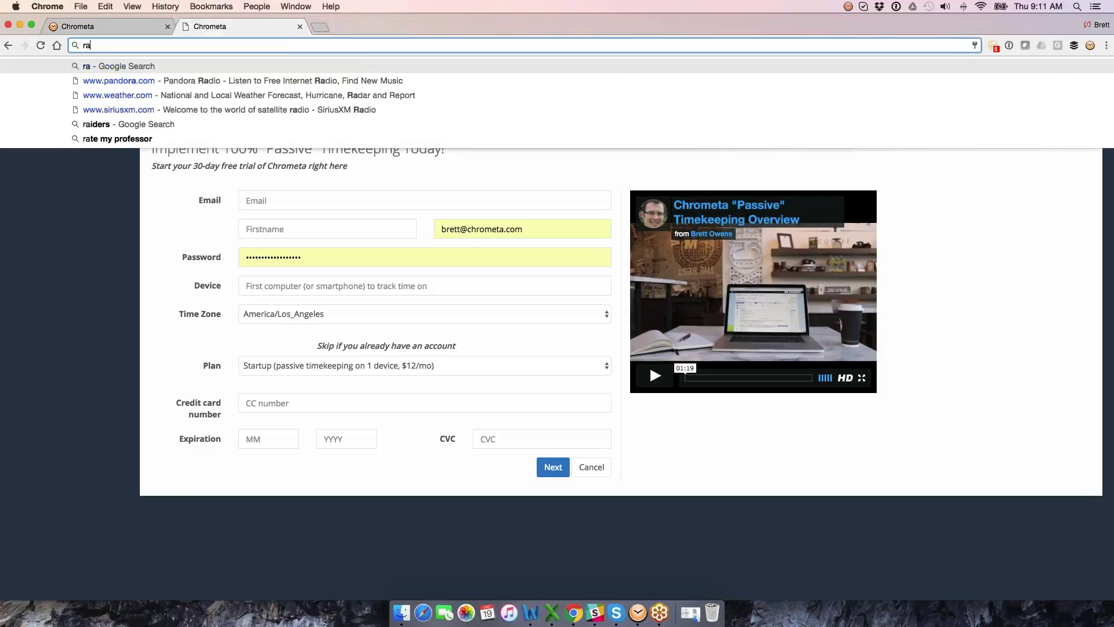
{"action": "type", "text": "ya"}
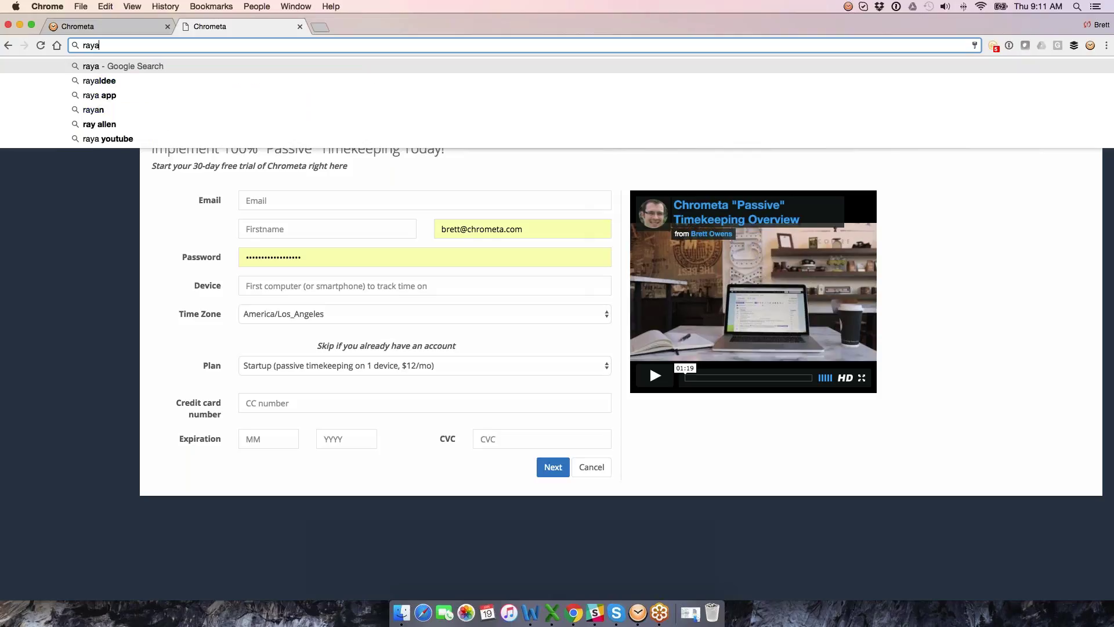
{"action": "key", "text": "BackSpace"}
{"action": "key", "text": "Return"}
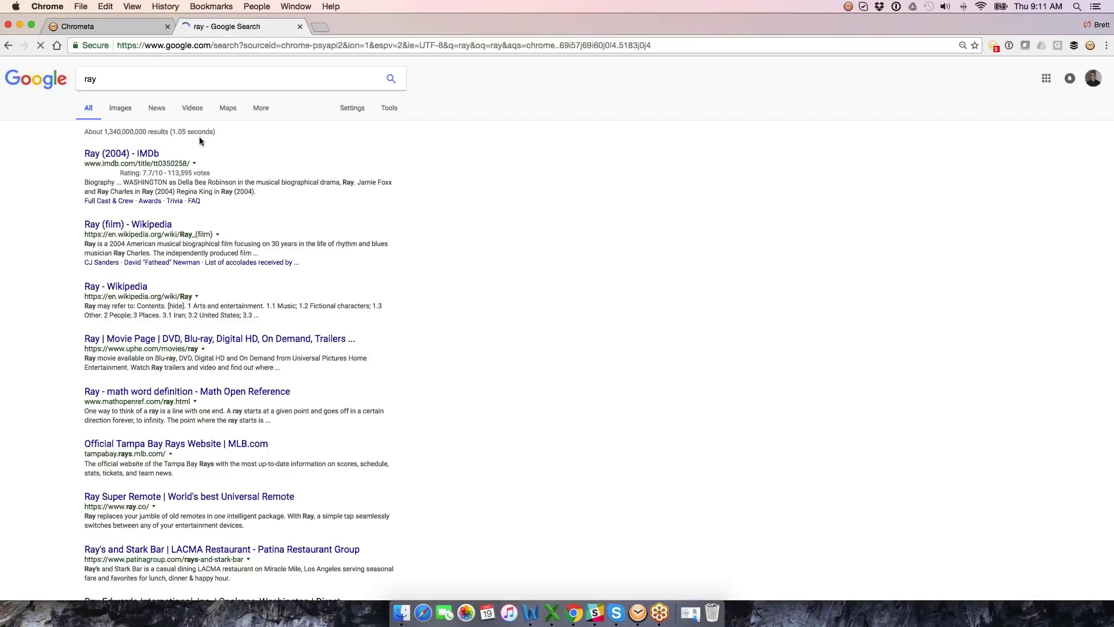
{"action": "key", "text": "super+l"}
Step: Load the meetme.so/RaynaCorp ScheduleOnce booking page from the address-bar suggestion
{"action": "type", "text": "ray"}
{"action": "key", "text": "Down"}
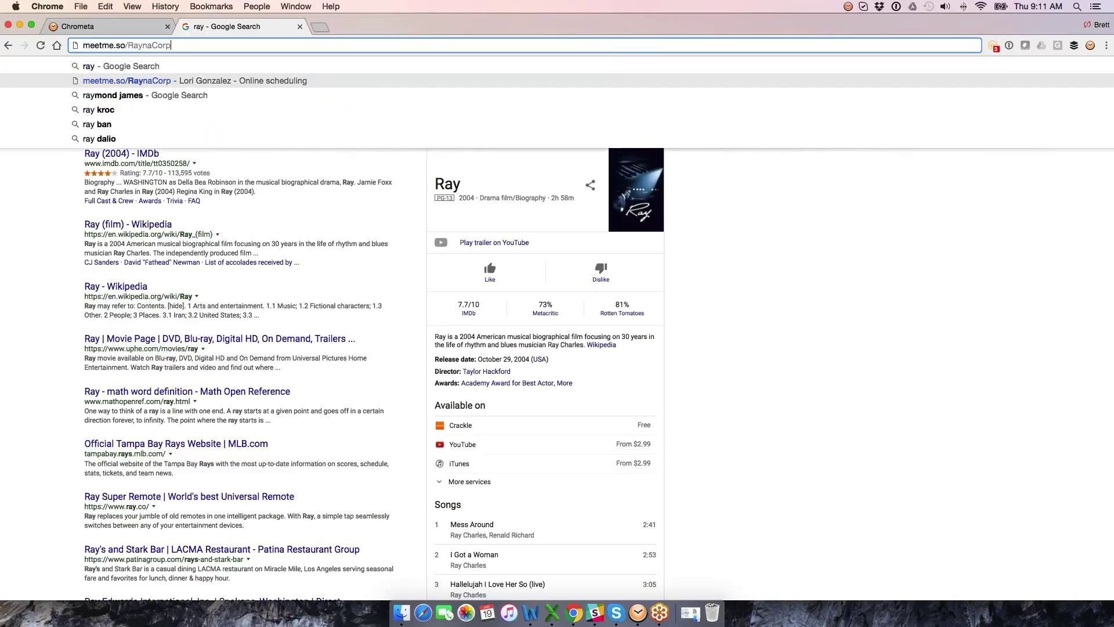
{"action": "key", "text": "Return"}
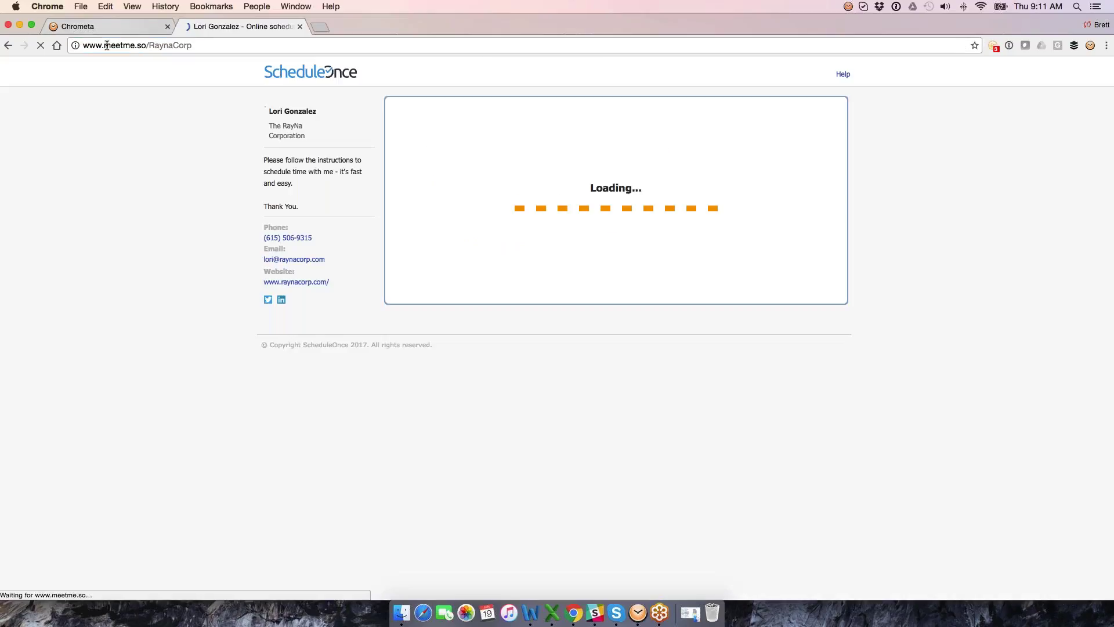